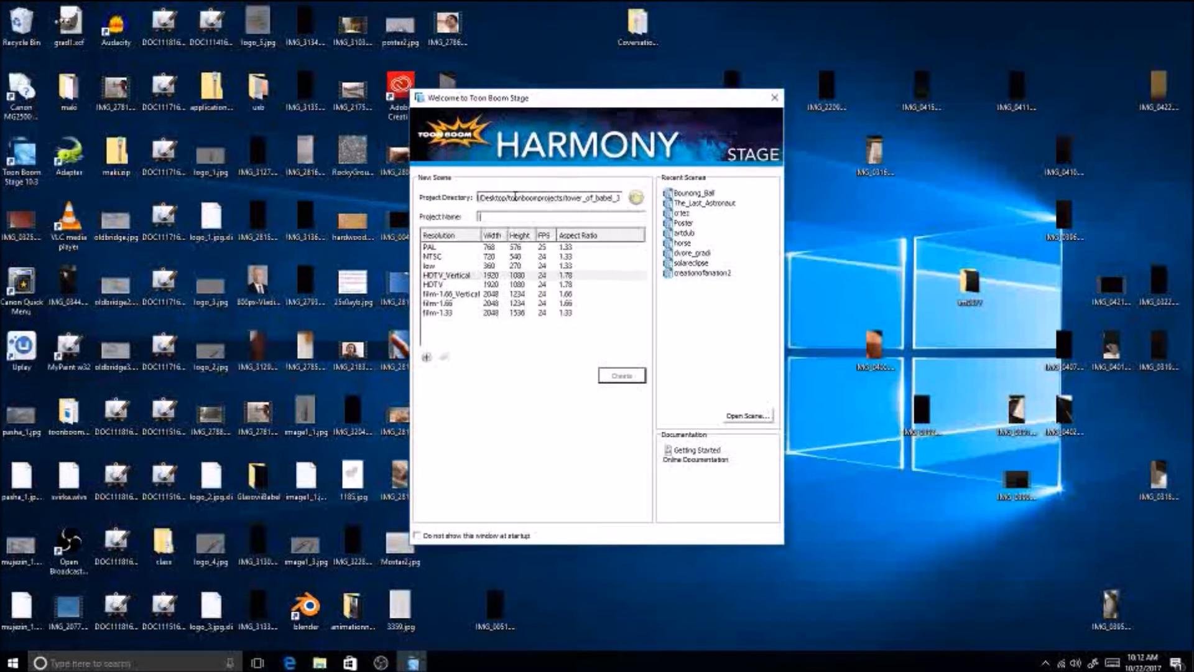
Step: Name the new project "Line" and create the scene
text(t)
text(ine)
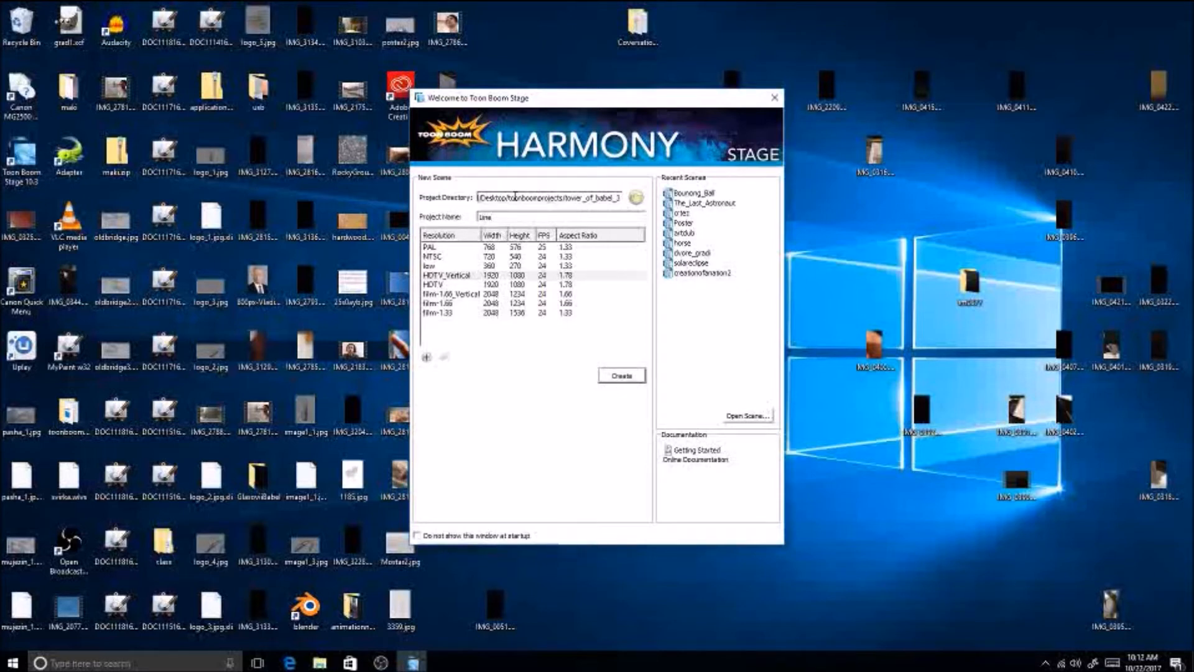
click(623, 374)
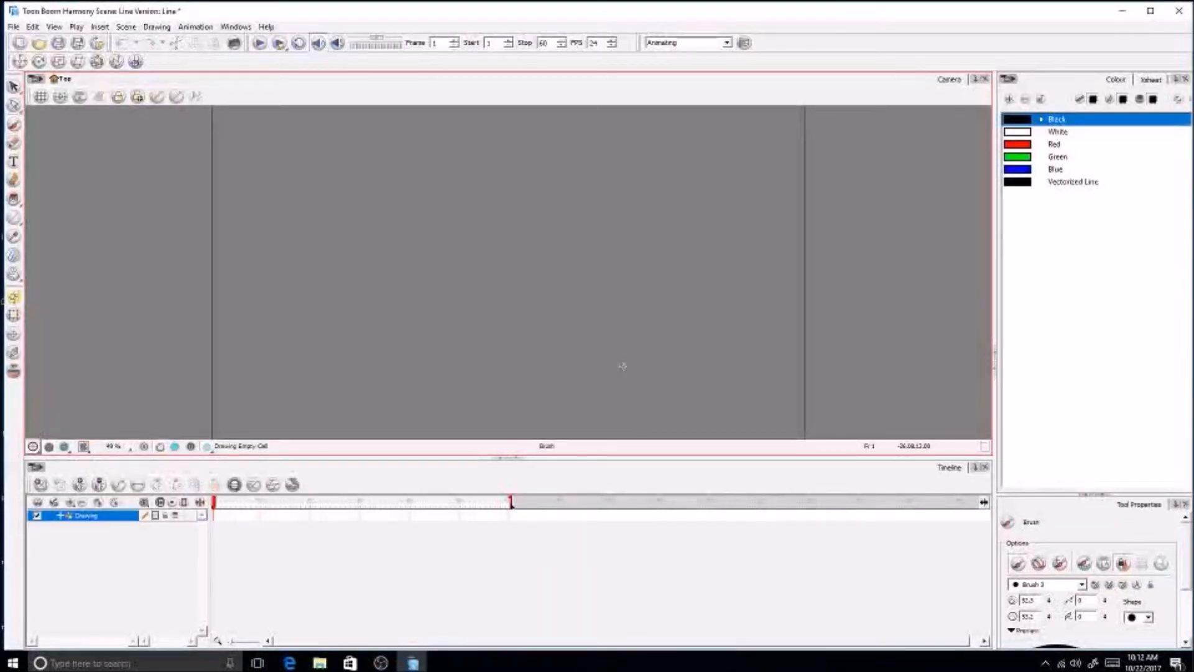
scroll(433, 286, down, 2)
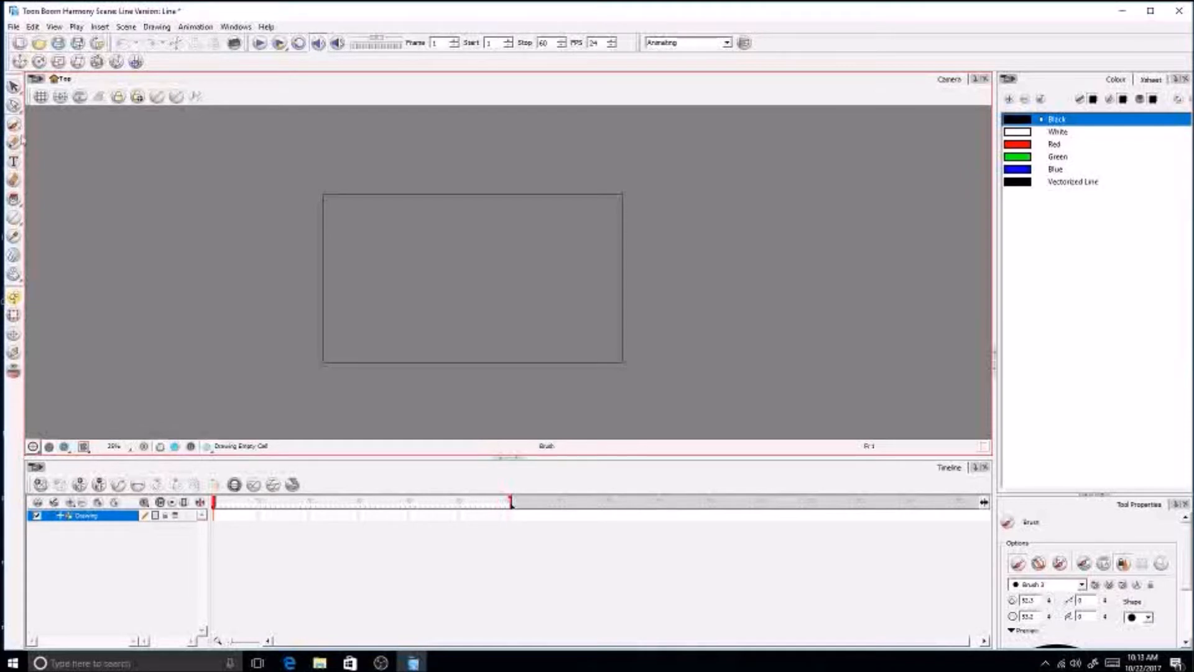
click(13, 143)
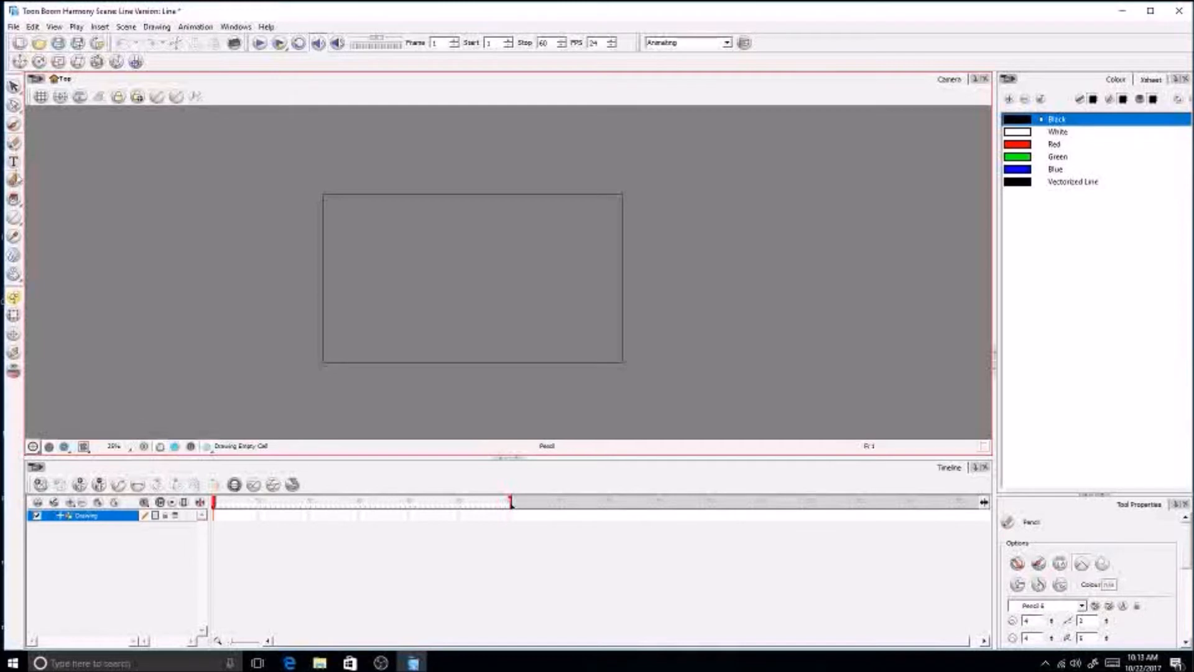
click(14, 199)
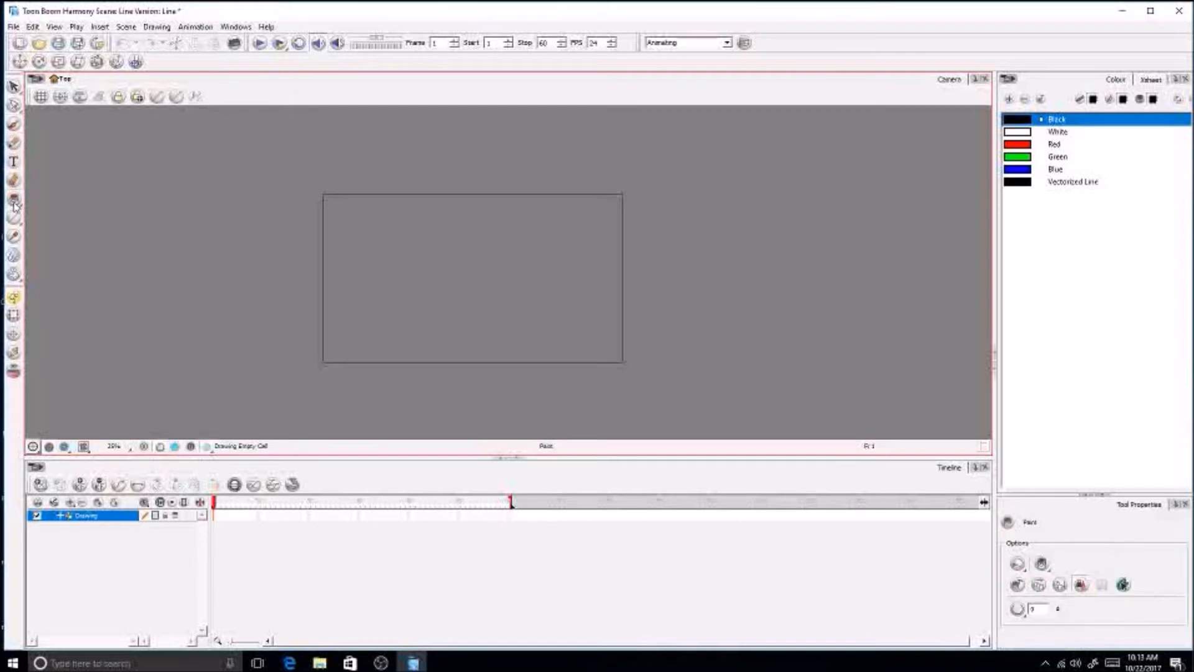
click(11, 144)
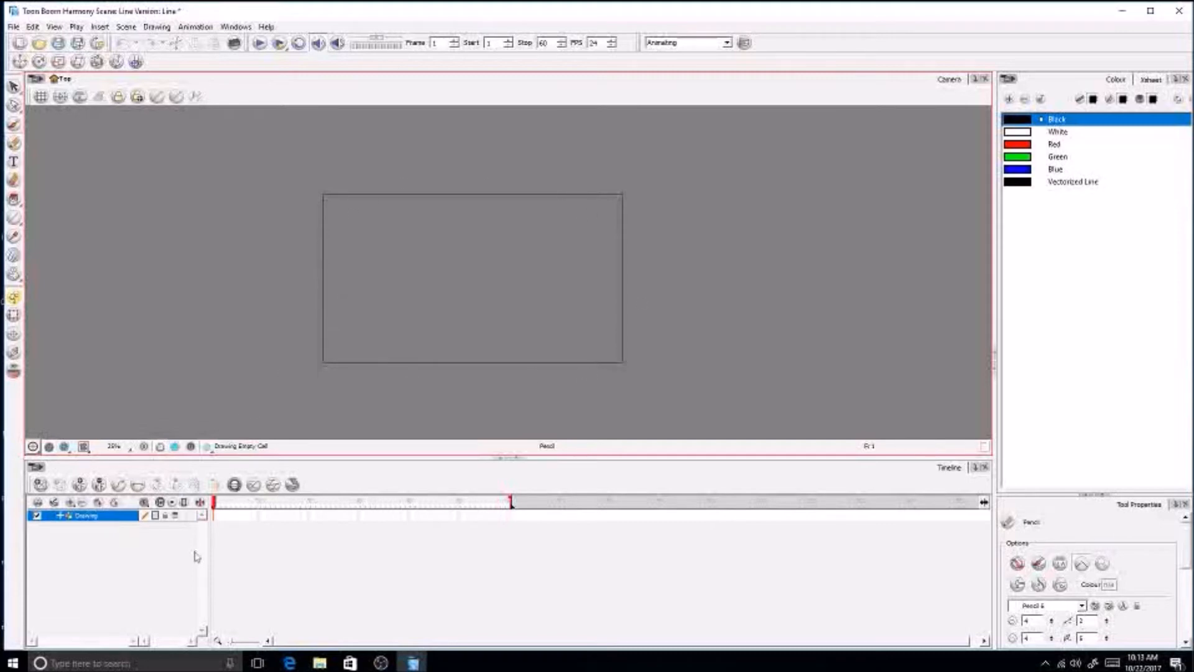
Step: Rename the existing drawing layer to "Background"
double_click(103, 518)
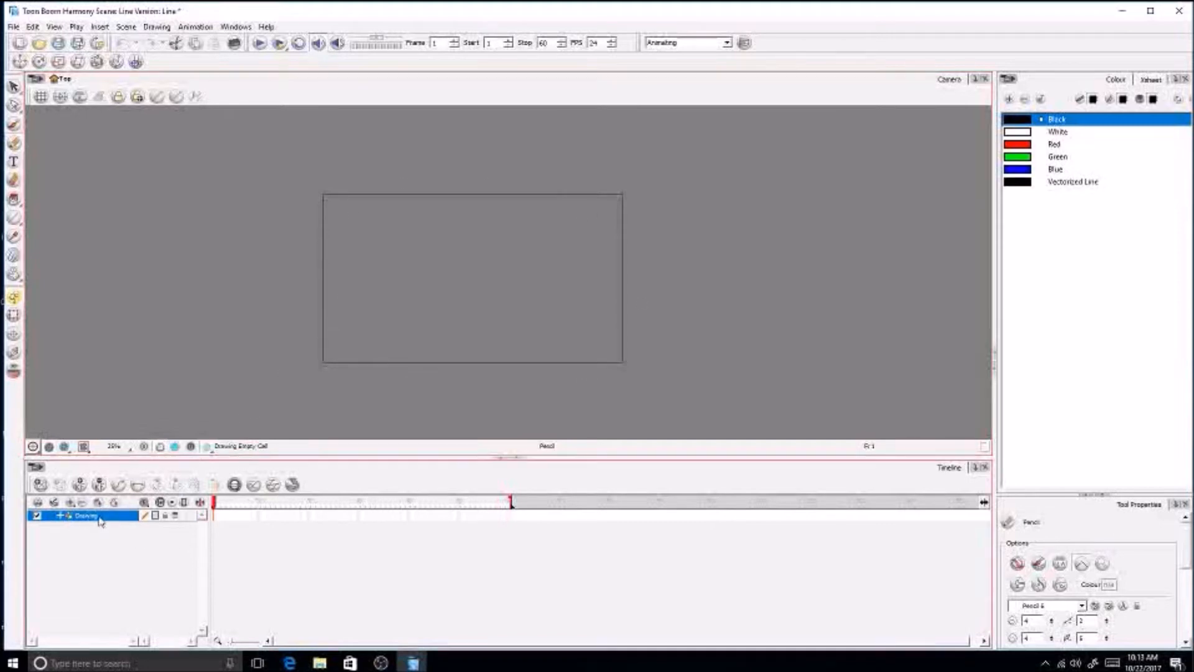
text(B)
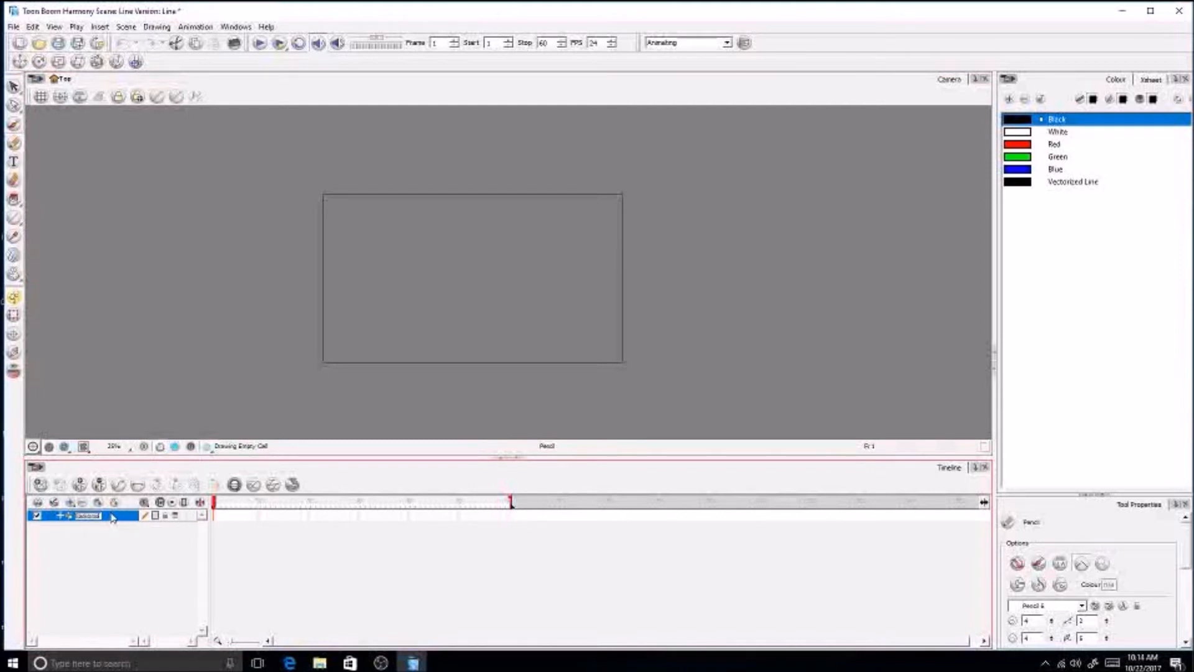
text(ackground)
click(130, 561)
Step: Add a second drawing layer above the Background layer and name it "Foreground"
click(71, 504)
click(93, 542)
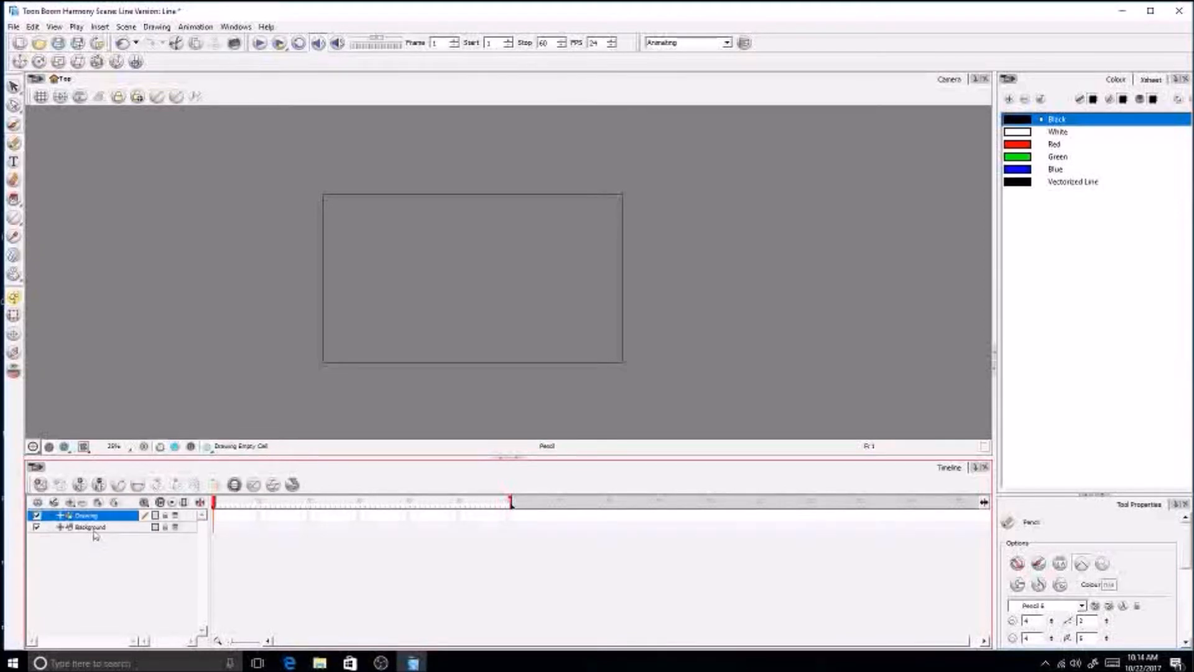
double_click(98, 516)
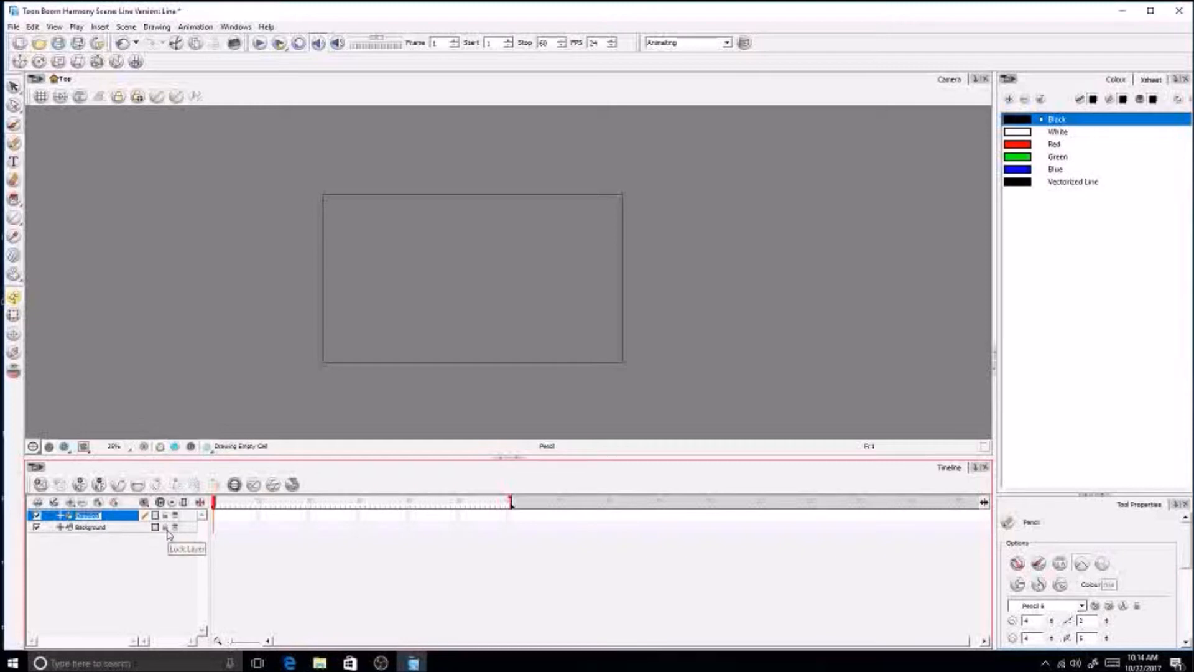
text(Ball)
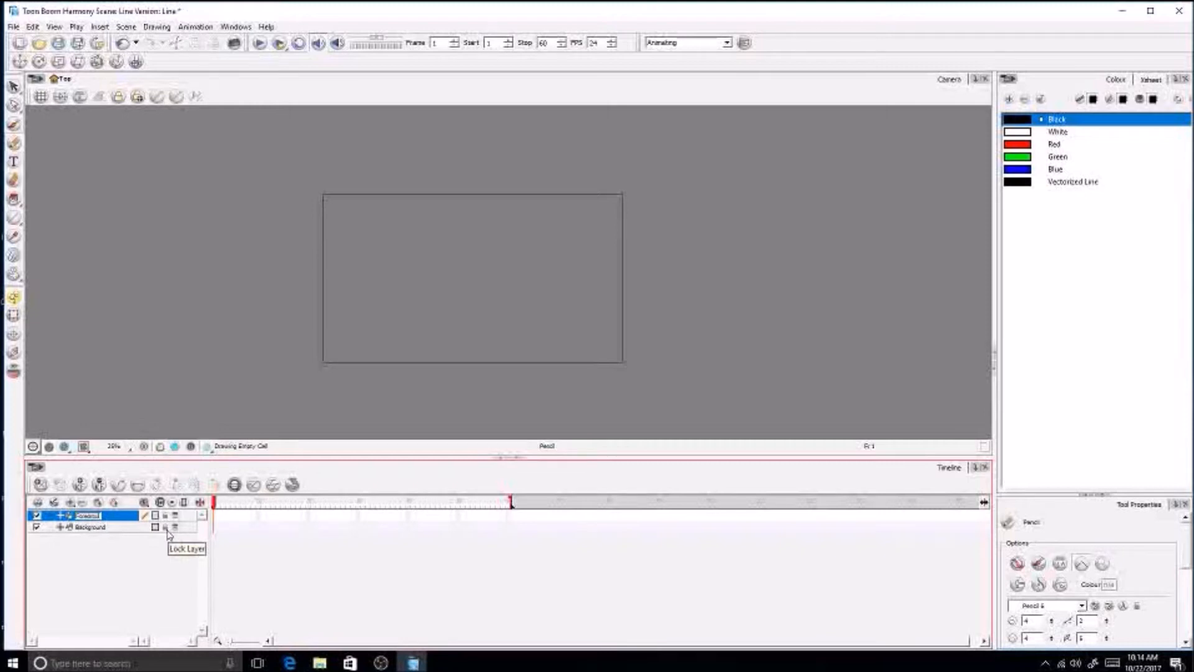
click(147, 572)
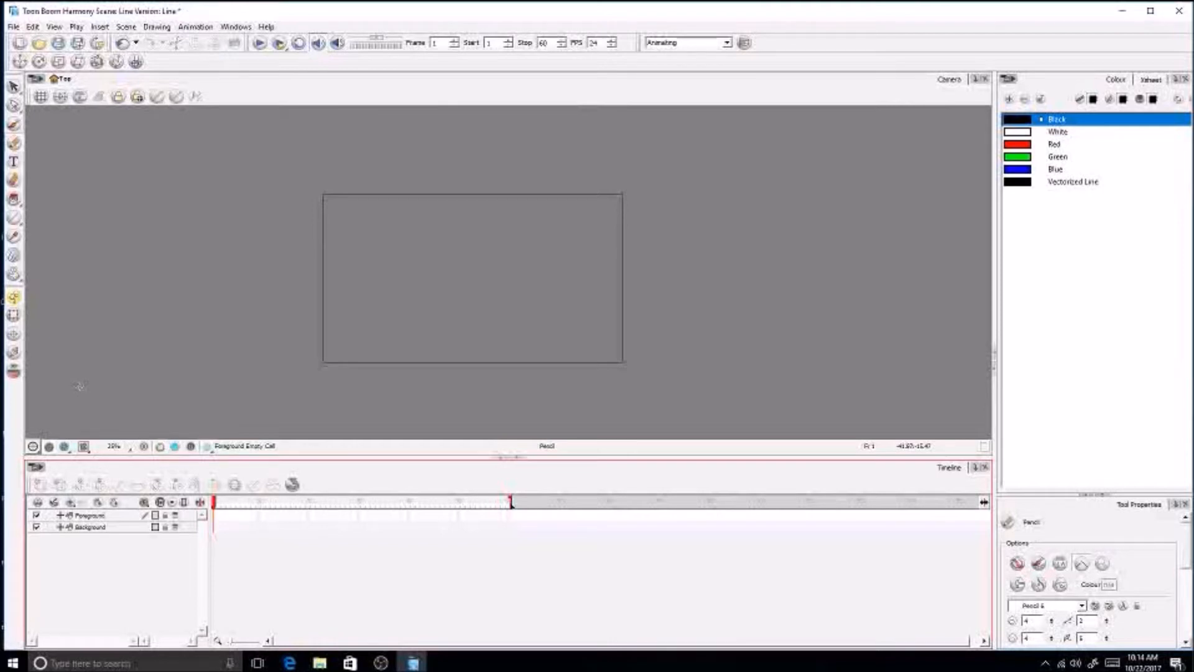
Step: On the Background layer, draw a large freehand pencil outline that surrounds the camera frame
click(90, 526)
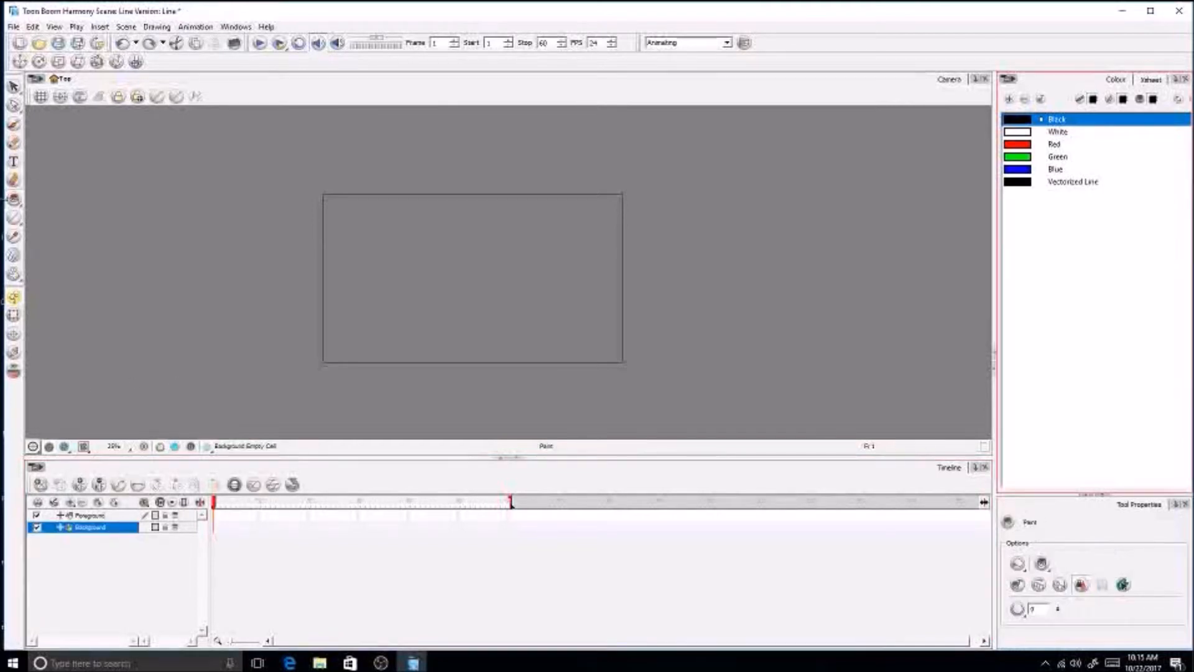
mouse_move(804, 168)
mouse_down()
mouse_move(720, 120)
mouse_move(653, 107)
mouse_up()
mouse_move(278, 107)
mouse_down()
mouse_move(194, 195)
mouse_move(143, 323)
mouse_move(135, 437)
mouse_up()
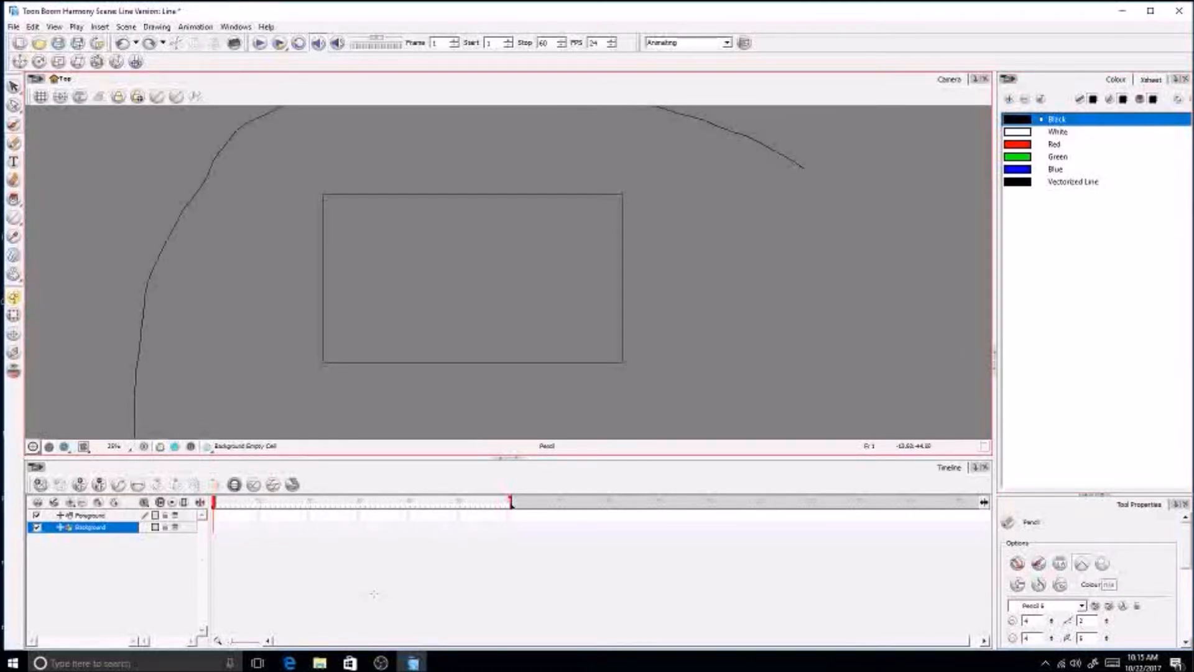
mouse_move(861, 437)
mouse_down()
mouse_move(865, 311)
mouse_move(791, 184)
mouse_move(783, 122)
mouse_up()
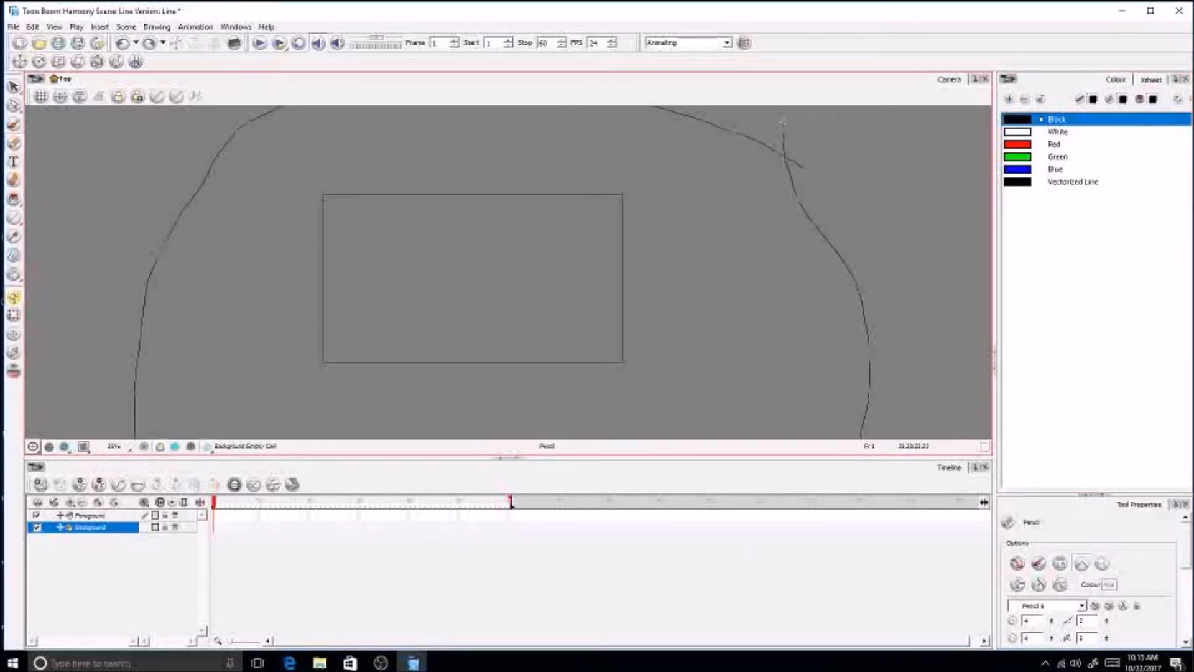
Step: Fill the area inside the large background outline with White using the Paint tool
click(14, 200)
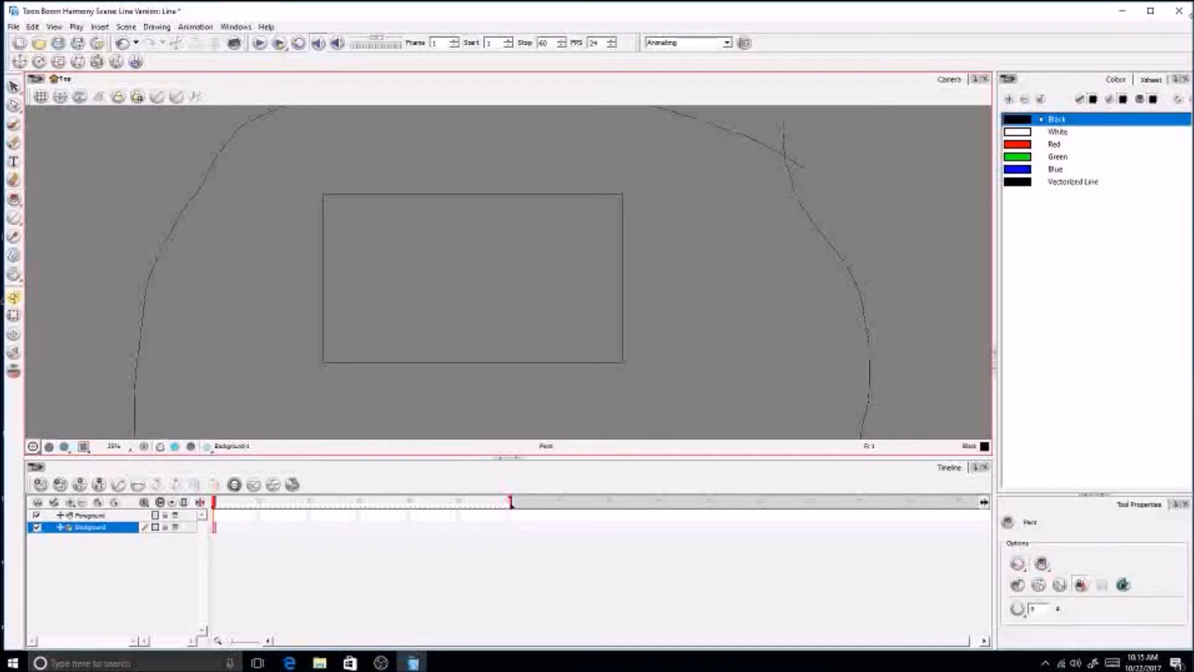
click(1015, 133)
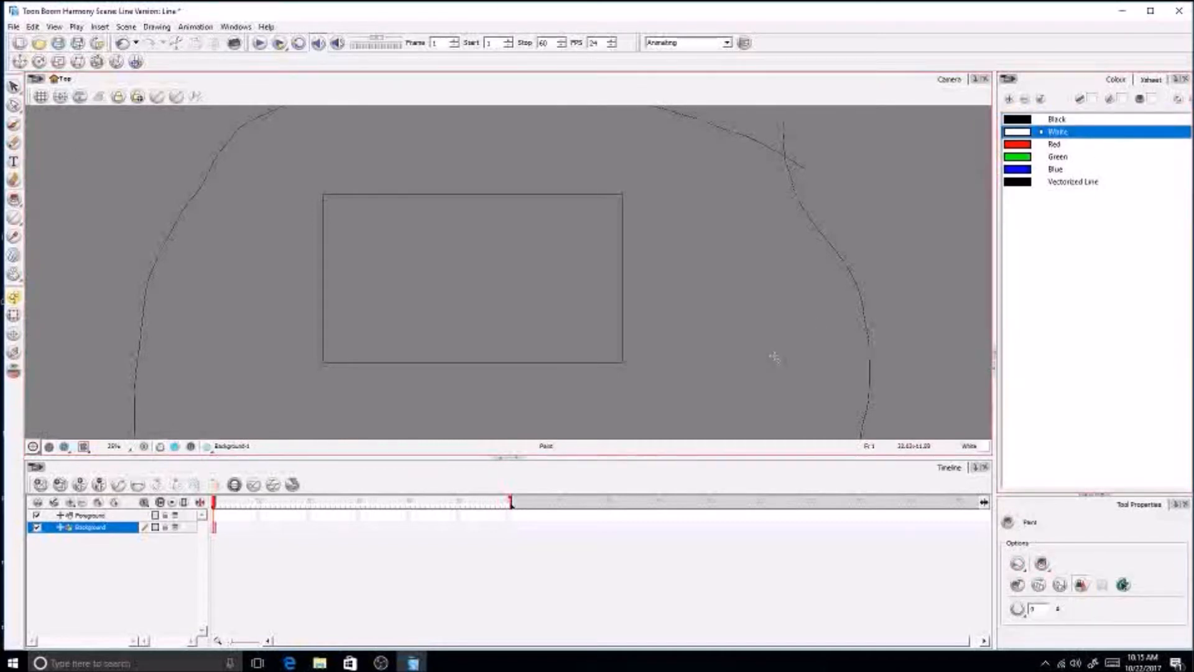
click(775, 356)
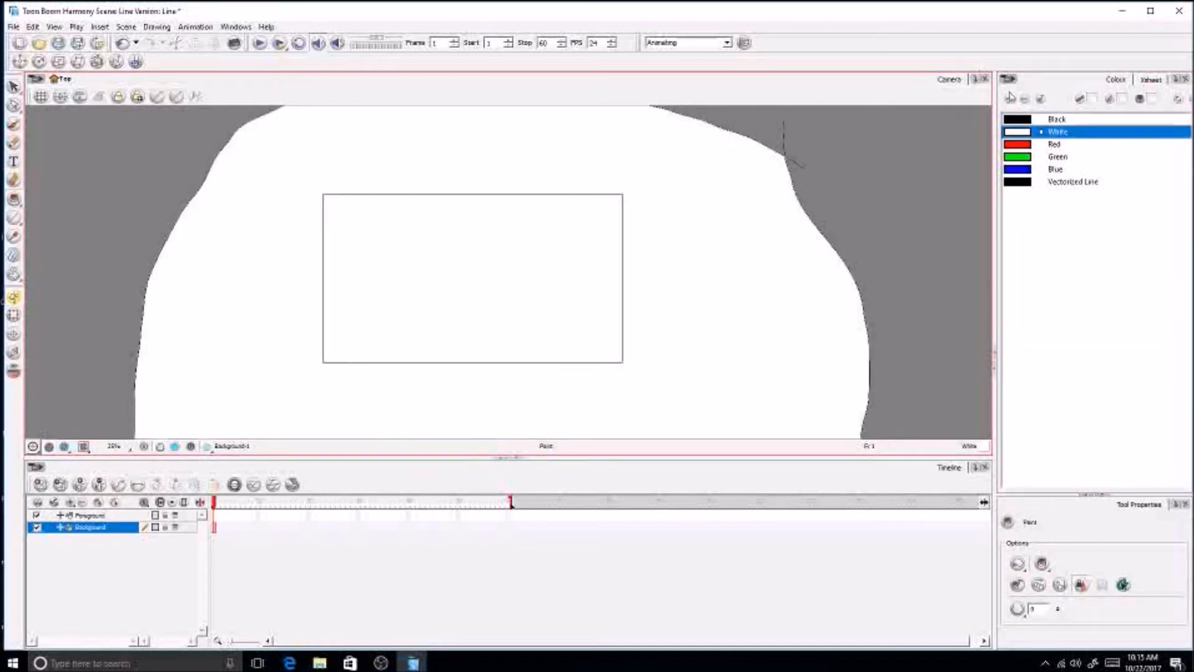
Step: Check the White swatch's alpha setting in the Colour Picker
double_click(1031, 137)
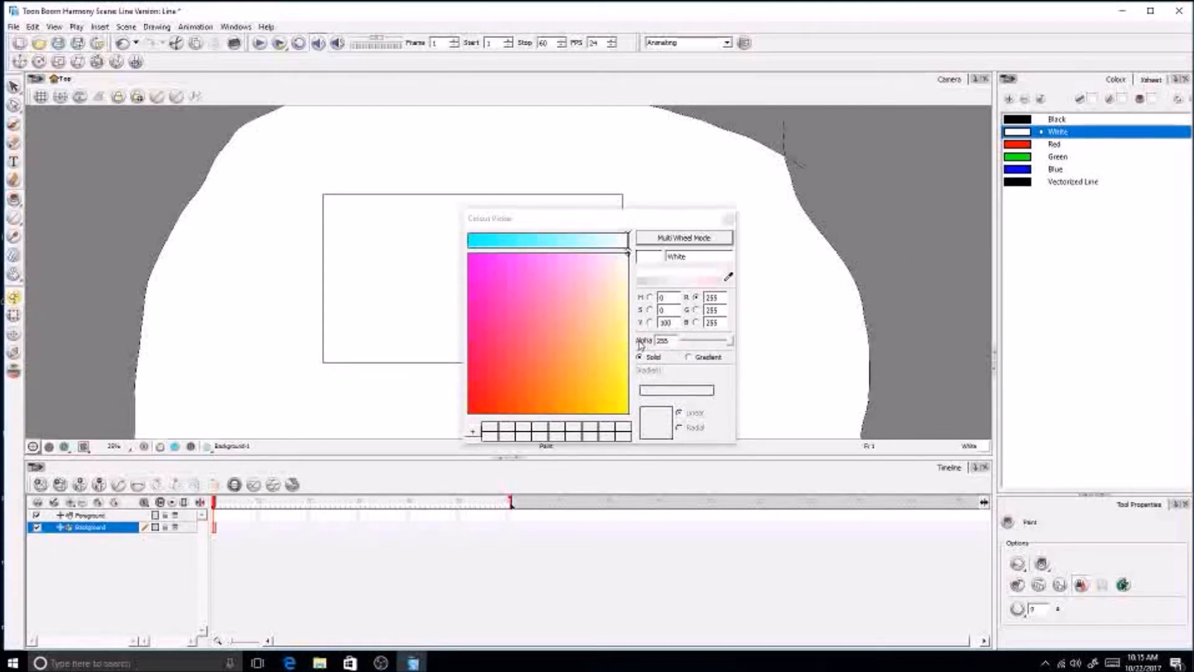
mouse_move(731, 350)
mouse_down()
mouse_move(691, 346)
mouse_move(731, 341)
mouse_up()
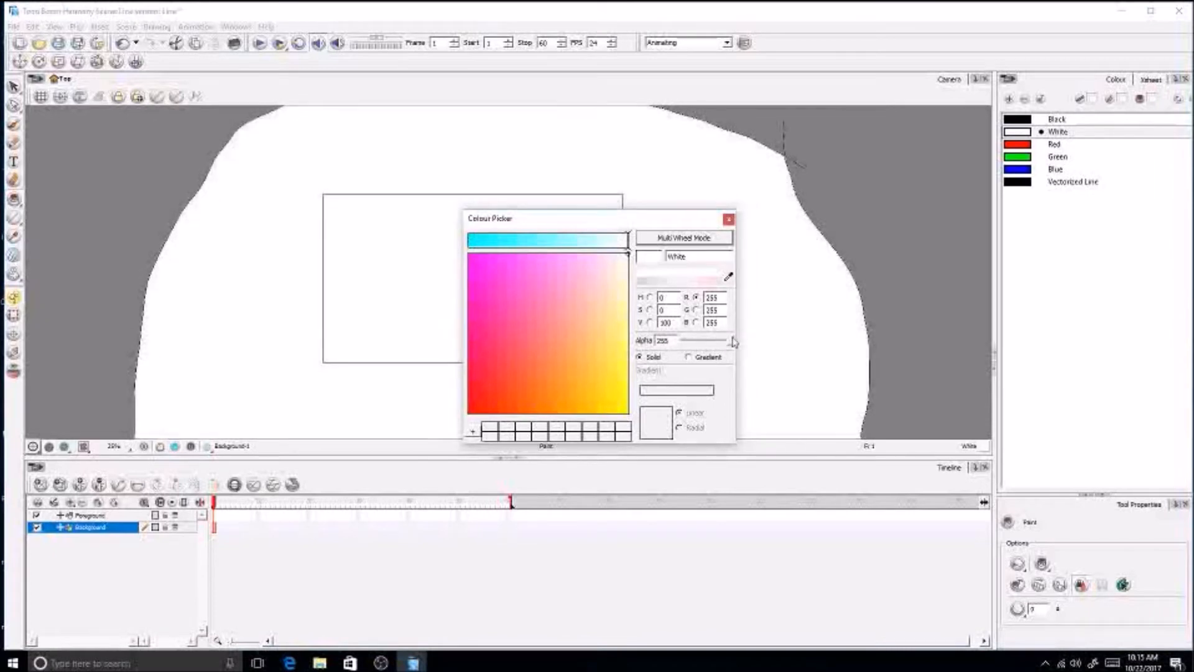
click(728, 219)
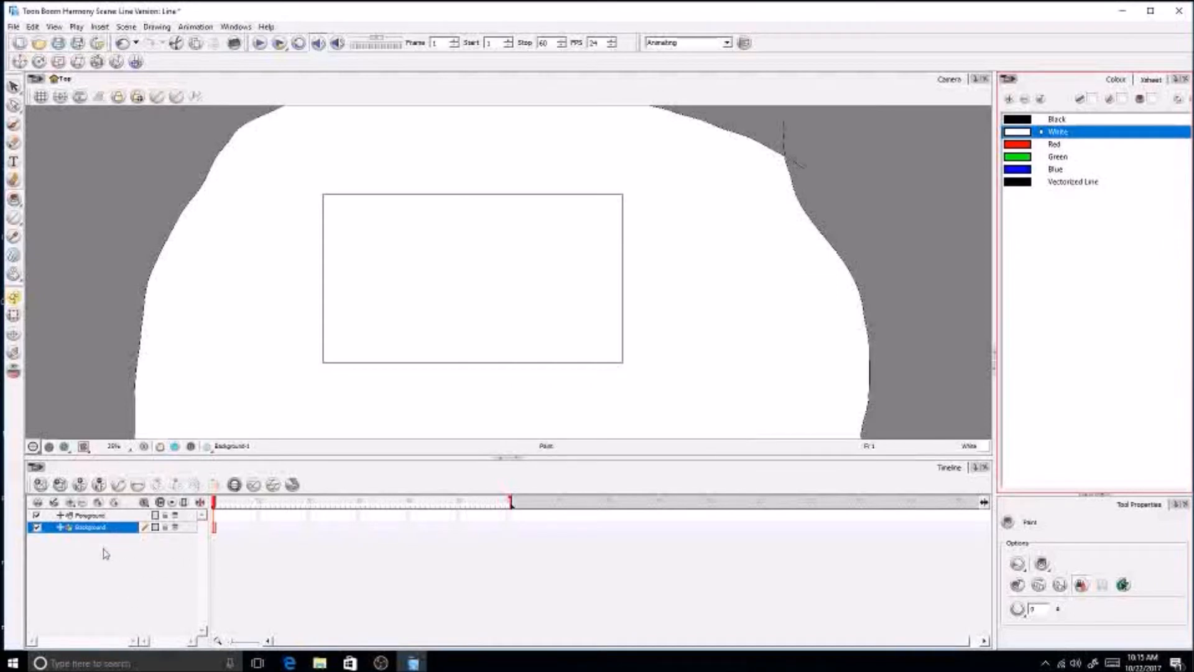
Step: On frame 1 of the Foreground layer, draw a short curved Black pencil line near the camera frame's upper-left corner
click(100, 516)
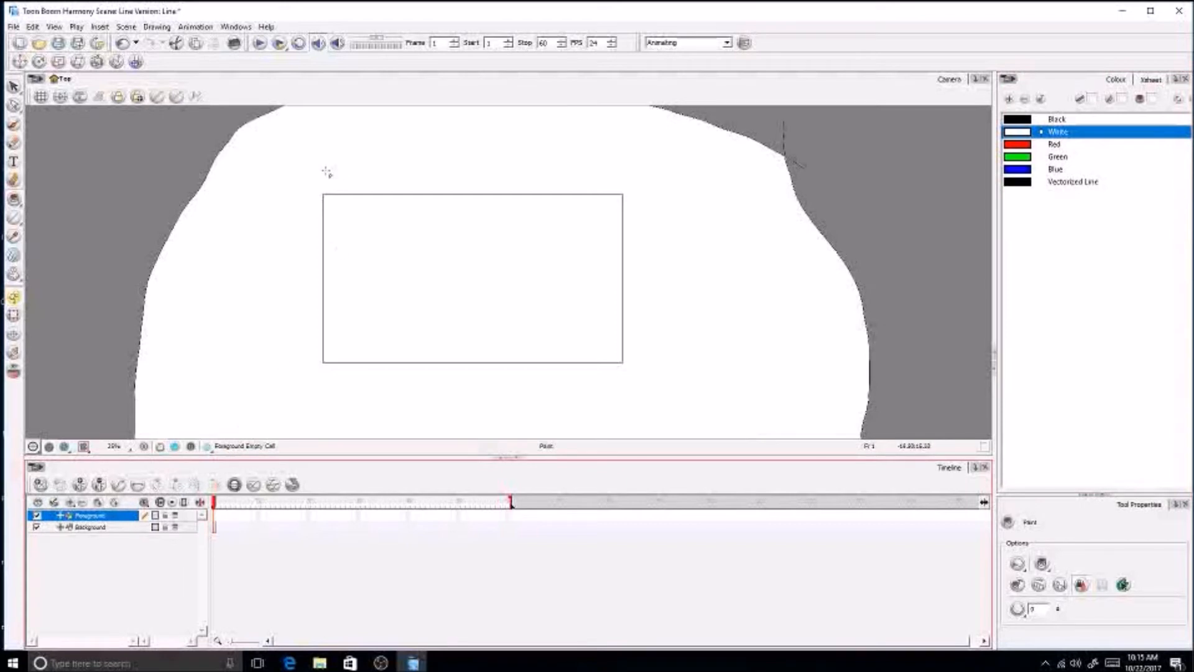
click(13, 142)
scroll(289, 207, up, 1)
mouse_move(380, 212)
mouse_down()
mouse_move(375, 245)
mouse_move(400, 280)
mouse_up()
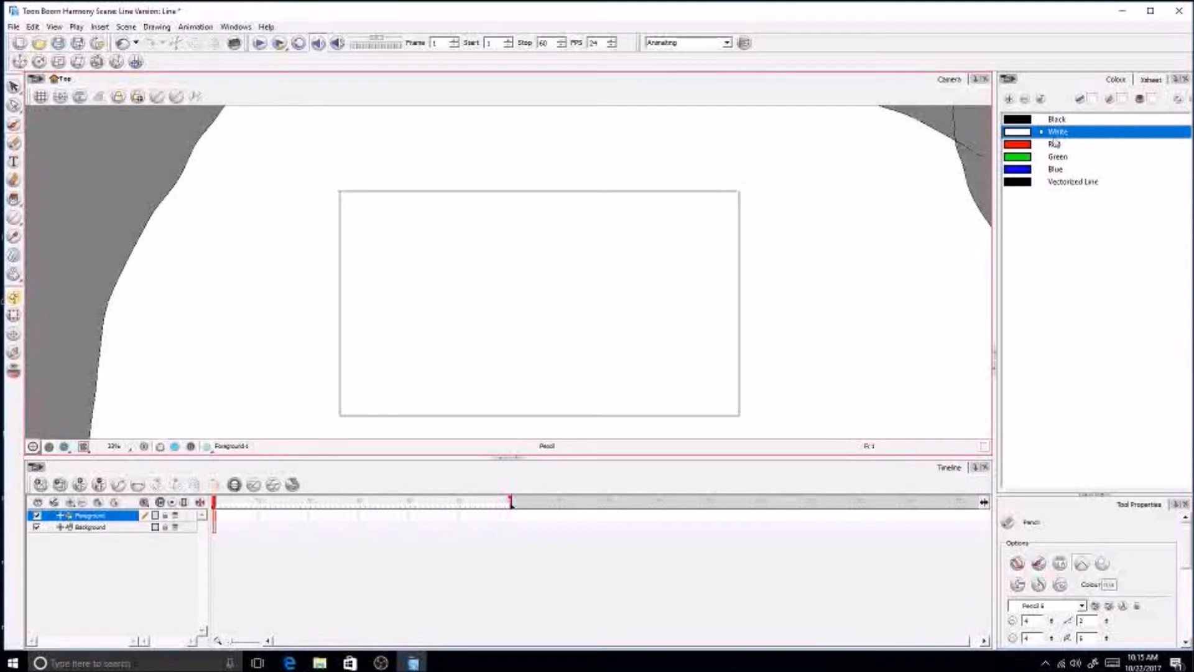
click(1023, 119)
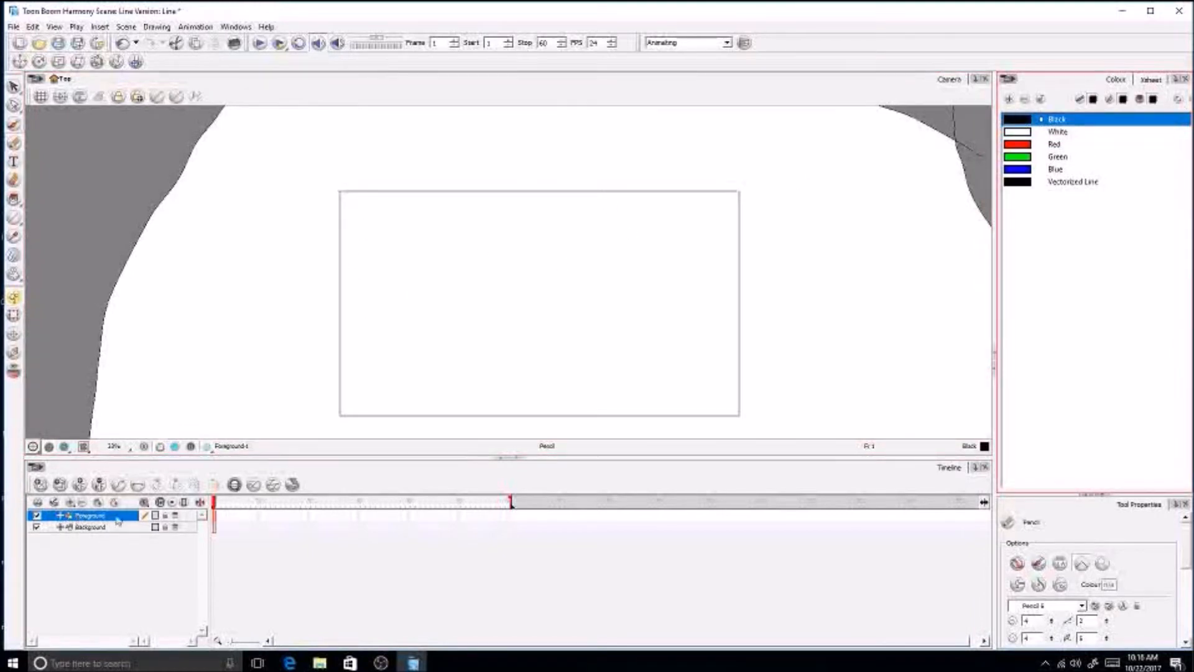
drag(376, 206, 347, 263)
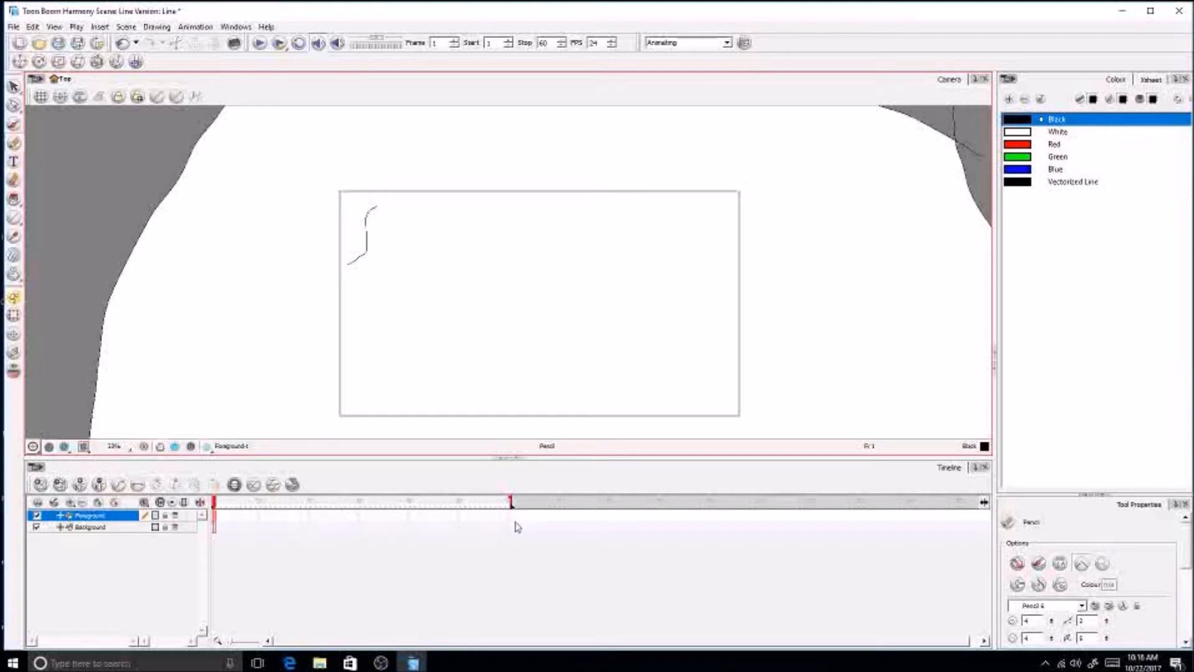
click(214, 529)
click(215, 516)
click(215, 528)
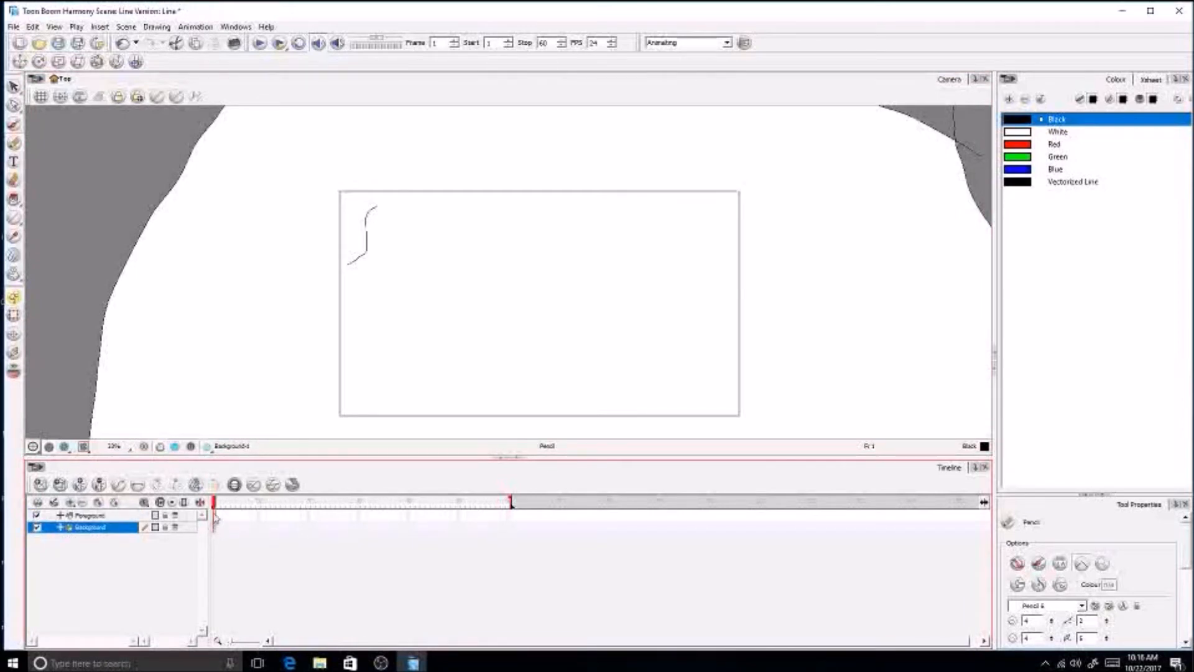
click(215, 518)
mouse_move(217, 506)
mouse_down()
mouse_move(499, 505)
mouse_move(223, 506)
mouse_move(311, 505)
mouse_move(225, 510)
mouse_move(216, 526)
mouse_up()
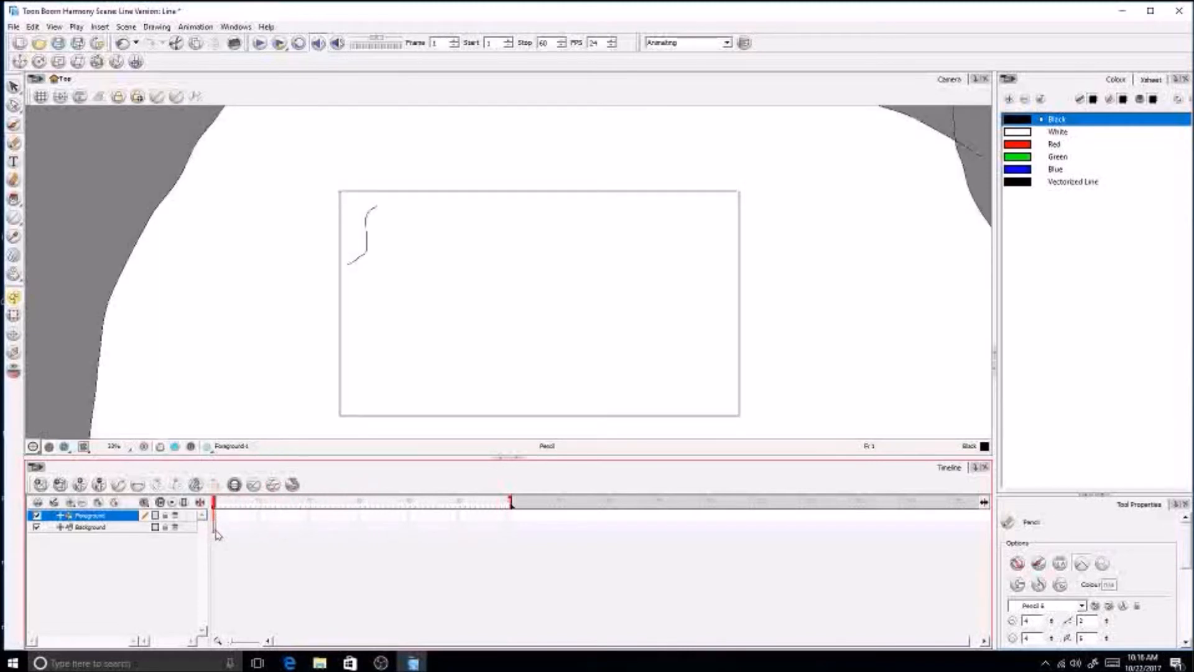
Step: Extend the Background drawing's exposure to frame 60 and return the playhead to frame 1
click(215, 529)
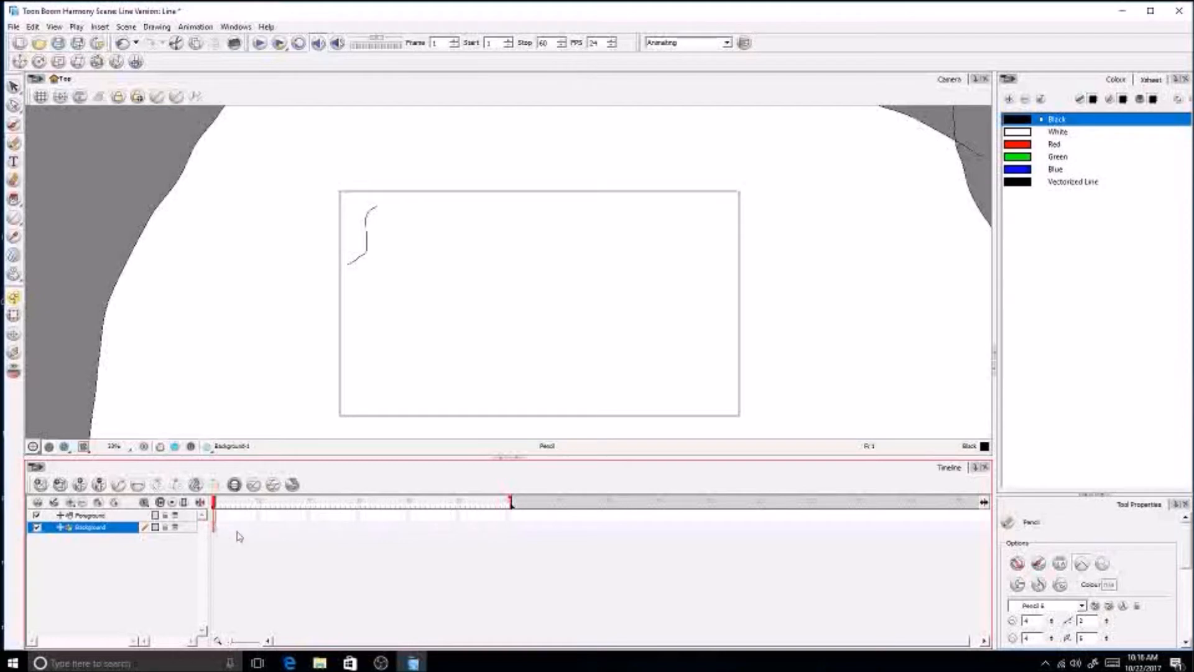
click(509, 528)
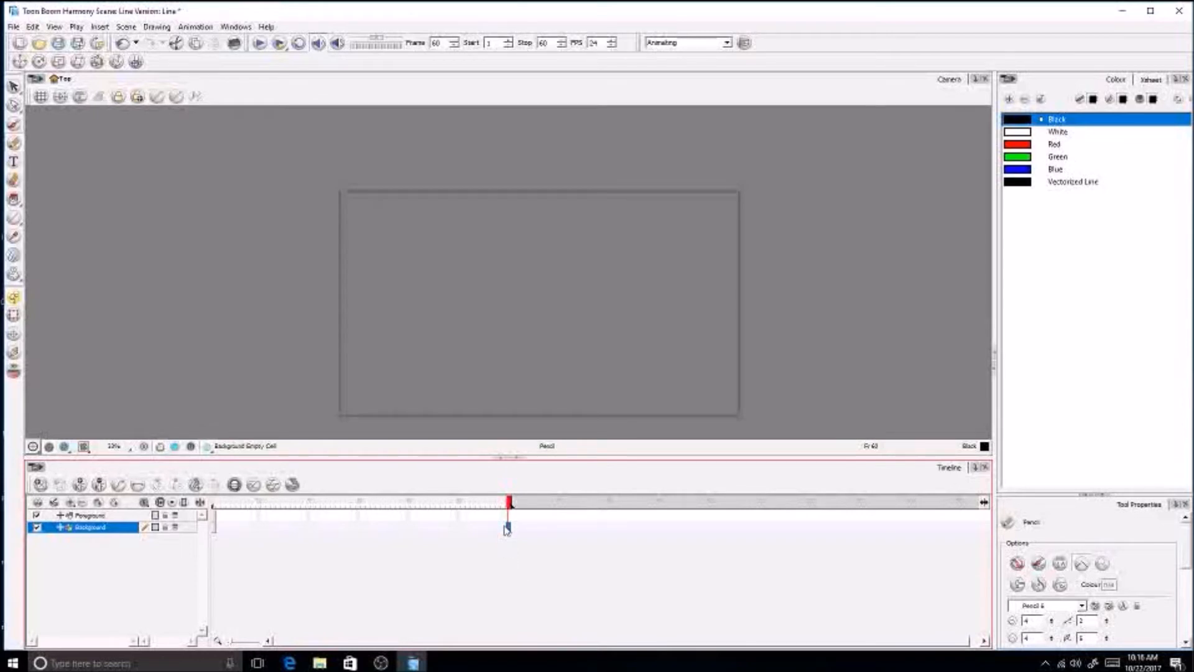
key(F5)
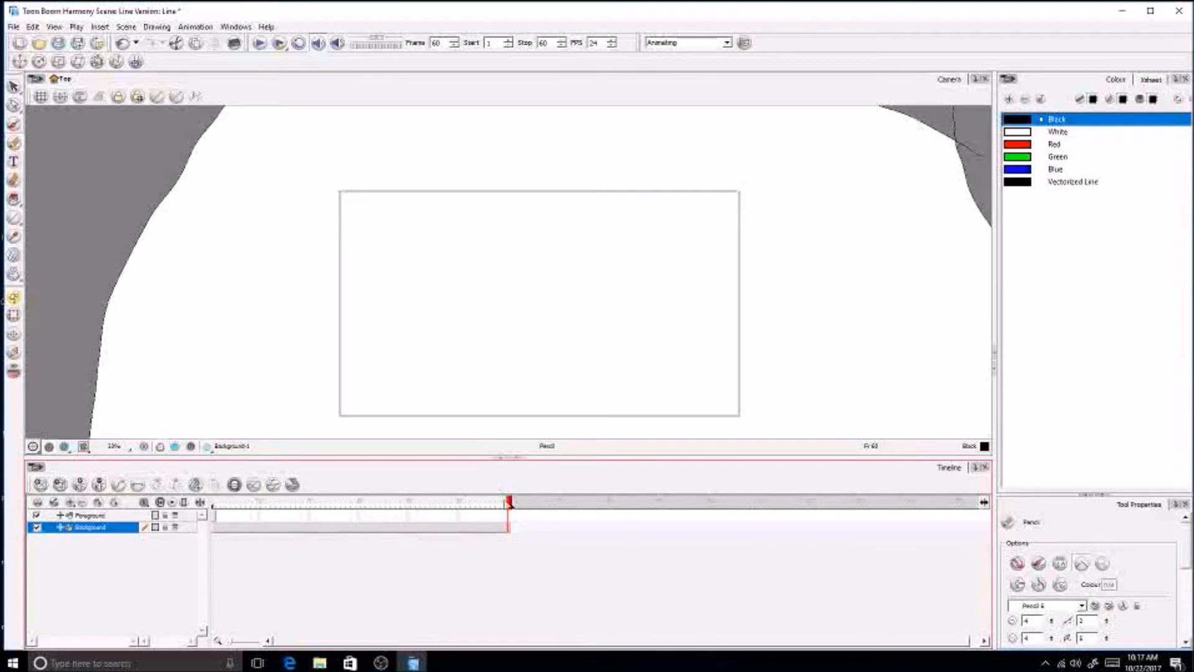
drag(510, 505, 198, 521)
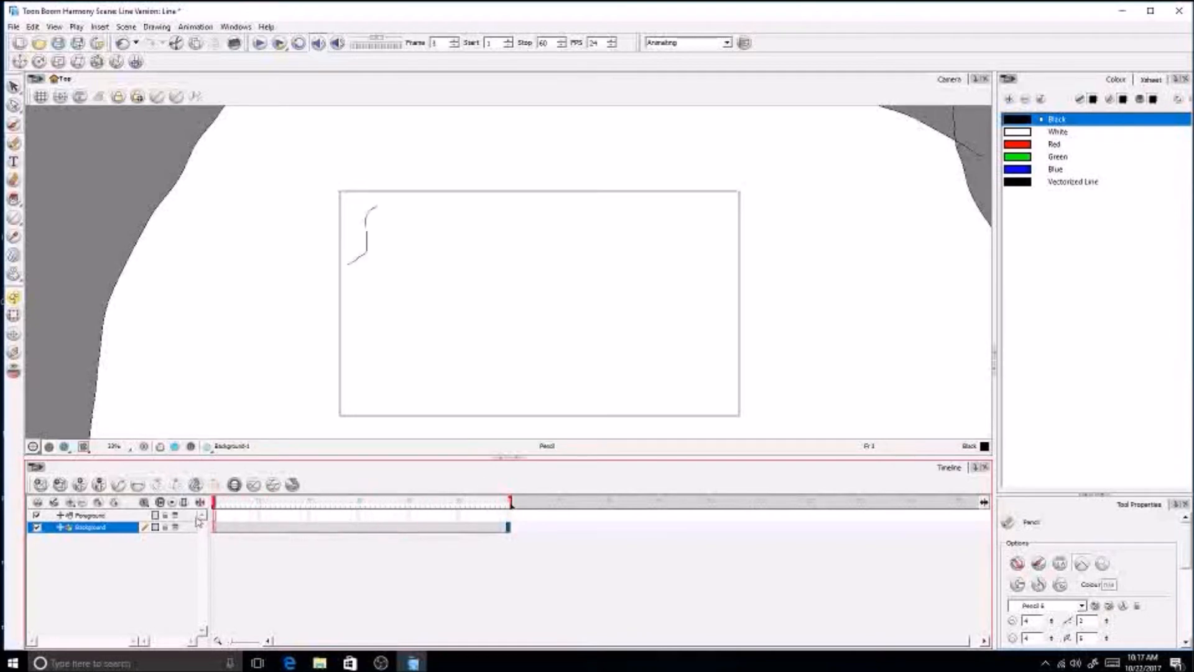
Step: On frame 2 of the Foreground layer, draw a curved Black pencil line slightly right of and below the first frame's line
click(218, 516)
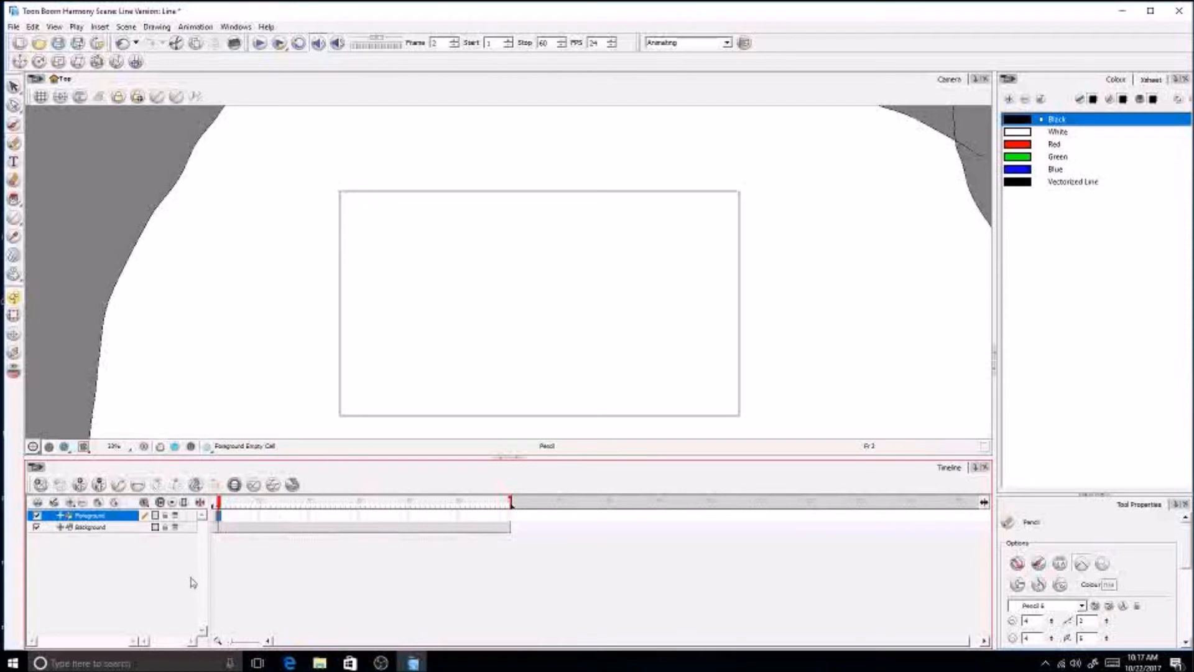
click(214, 517)
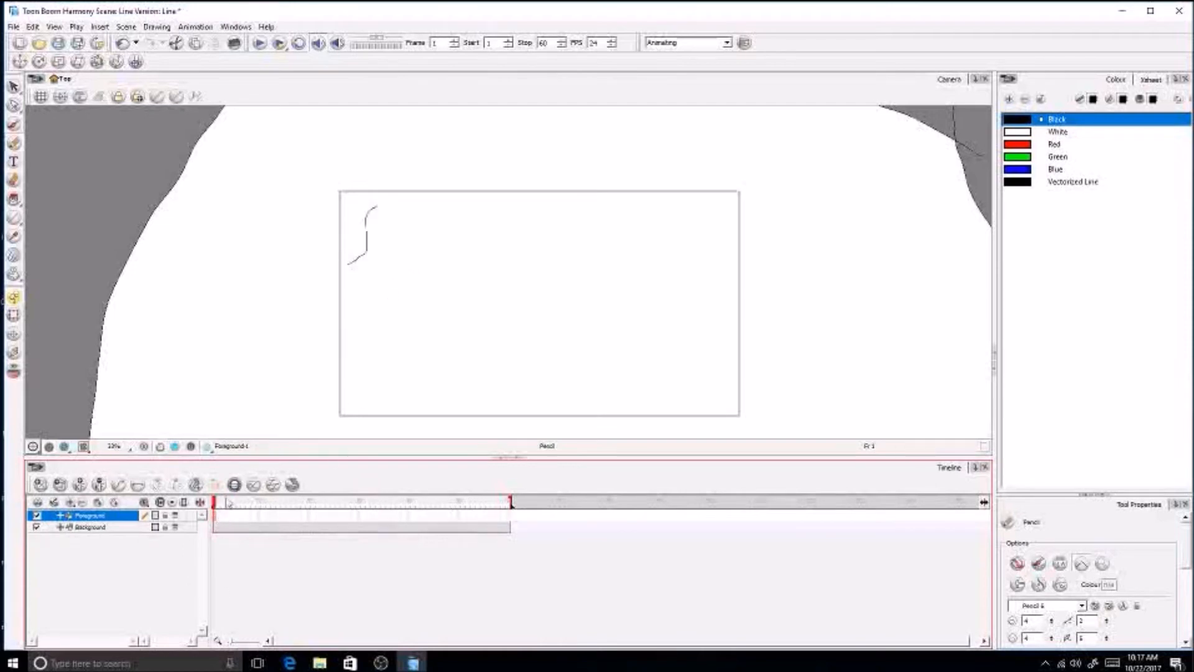
click(219, 516)
click(220, 517)
click(216, 518)
key(Delete)
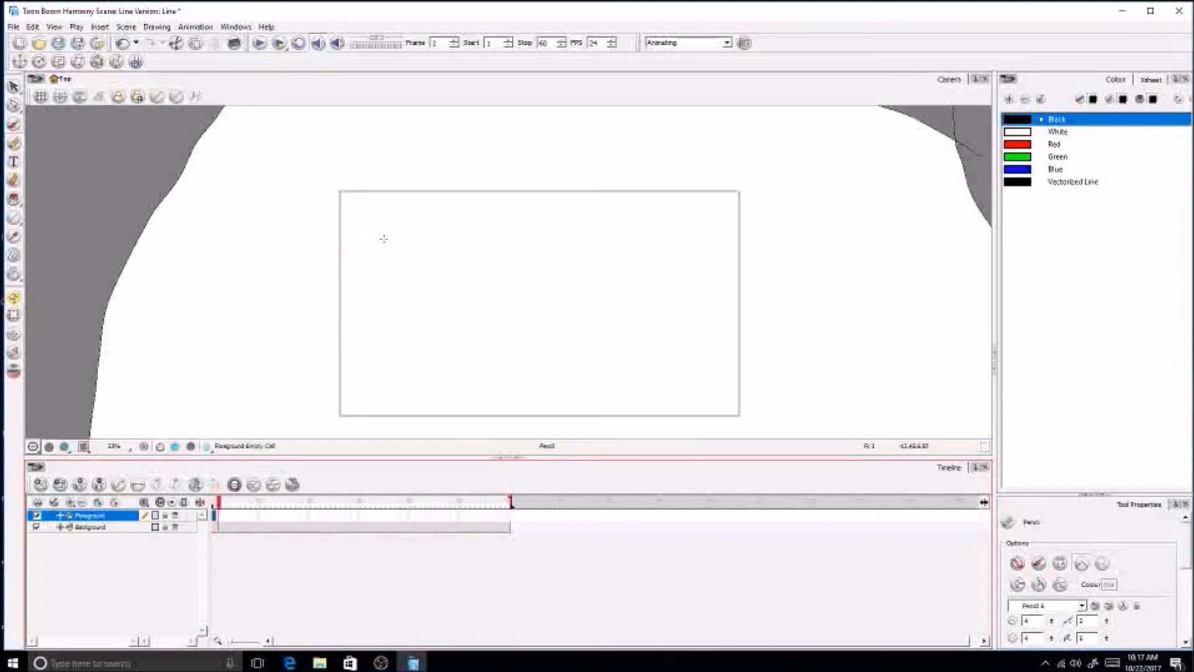
drag(391, 218, 369, 290)
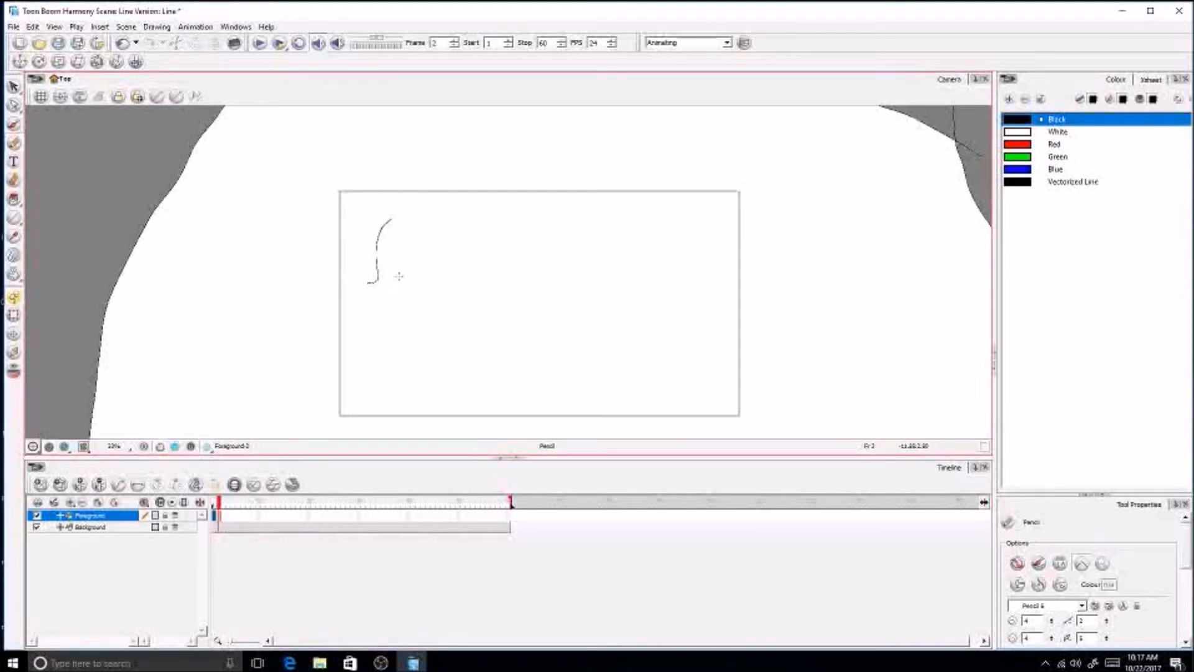
Step: Flip back and forth between frames 1 and 2 of the Foreground layer to compare the two line positions
key(comma)
key(period)
key(comma)
key(period)
key(comma)
key(period)
key(comma)
key(period)
key(comma)
key(period)
key(comma)
key(period)
key(comma)
key(period)
key(comma)
key(period)
key(comma)
key(period)
Step: On frame 3 of the Foreground layer, draw a curved Black pencil line lower right of frame 2's line and flip back to check it
key(period)
drag(403, 246, 406, 321)
key(period)
key(comma)
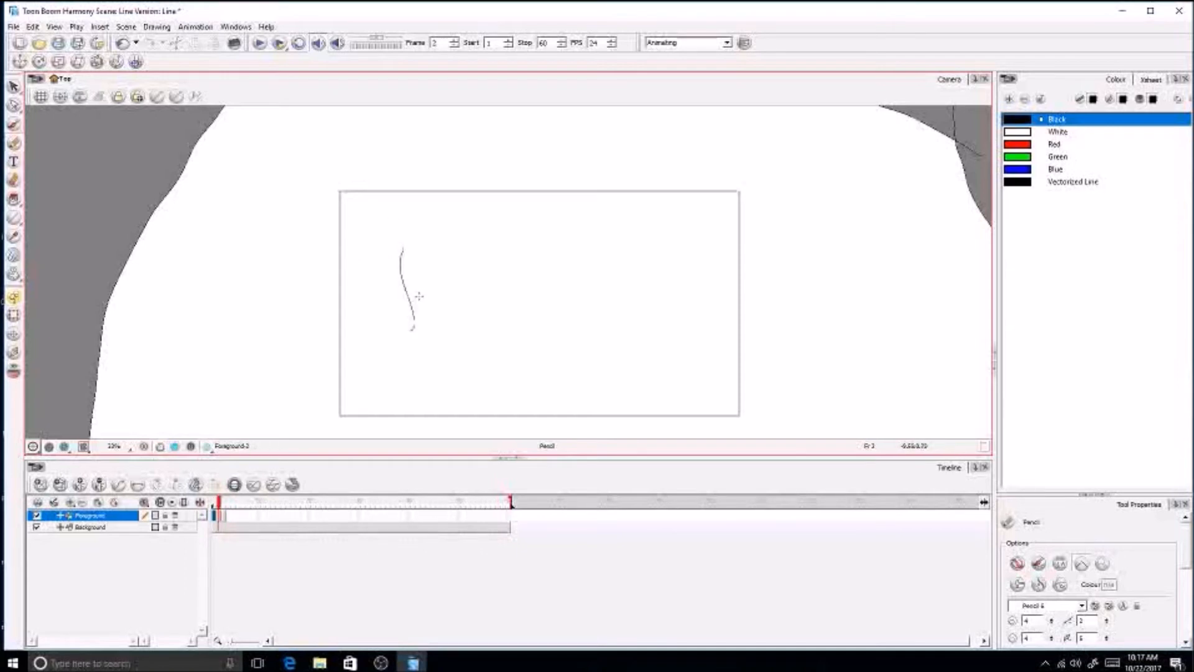
key(period)
key(comma)
key(comma)
key(comma)
Step: On frame 4 of the Foreground layer, draw a short curved Black pencil line right of and slightly below frame 3's line
key(period)
key(period)
key(period)
drag(432, 274, 435, 323)
key(comma)
key(comma)
Step: On frame 5 of the Foreground layer, draw a short bent Black pencil line right of and slightly below frame 4's line
key(period)
key(period)
key(period)
drag(463, 287, 459, 339)
Step: Flip backward and forward through the drawn Foreground frames to examine how the line moves from frame to frame
key(comma)
key(comma)
key(comma)
key(period)
key(period)
key(period)
key(period)
key(comma)
key(comma)
key(comma)
key(comma)
key(comma)
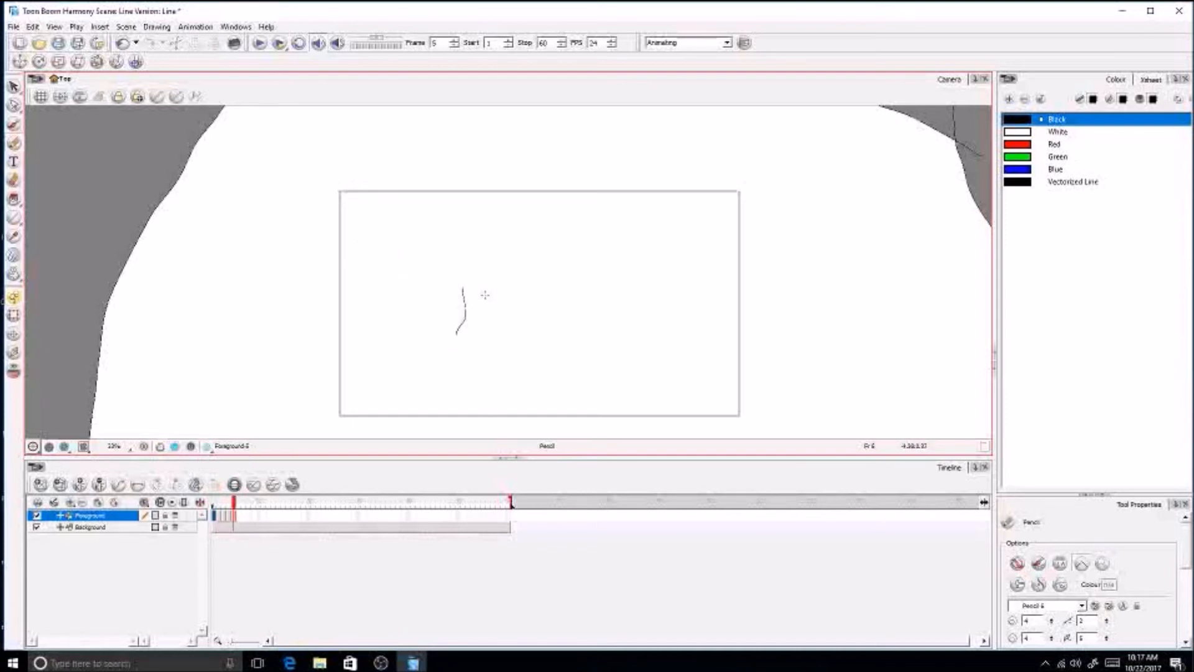
key(period)
key(period)
key(comma)
key(period)
key(period)
key(period)
key(comma)
key(comma)
key(comma)
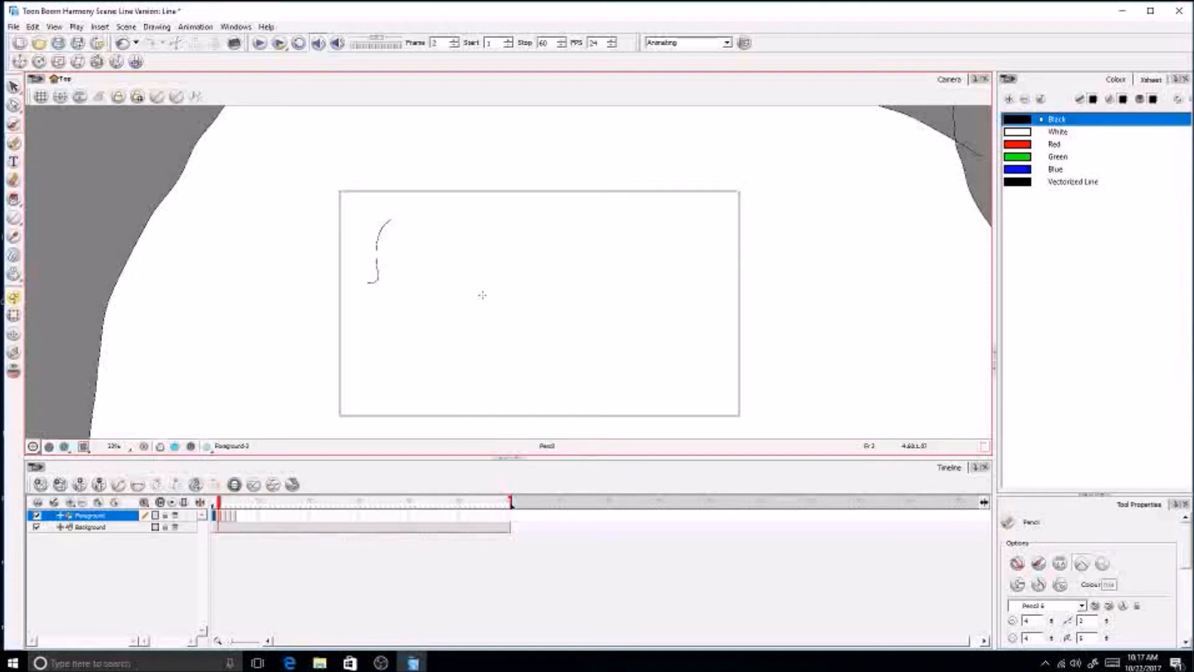
Step: Turn on the onion skin and scrub the playhead over the drawn frames to inspect neighbouring drawings, ending on frame 5
click(55, 27)
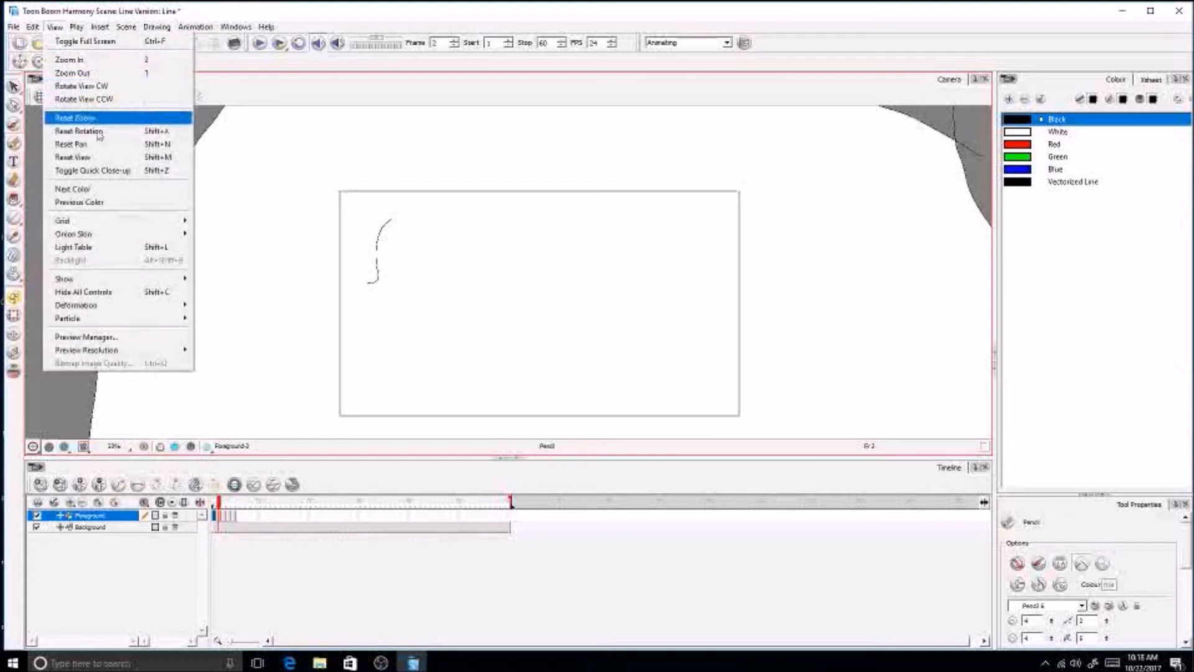
mouse_move(139, 236)
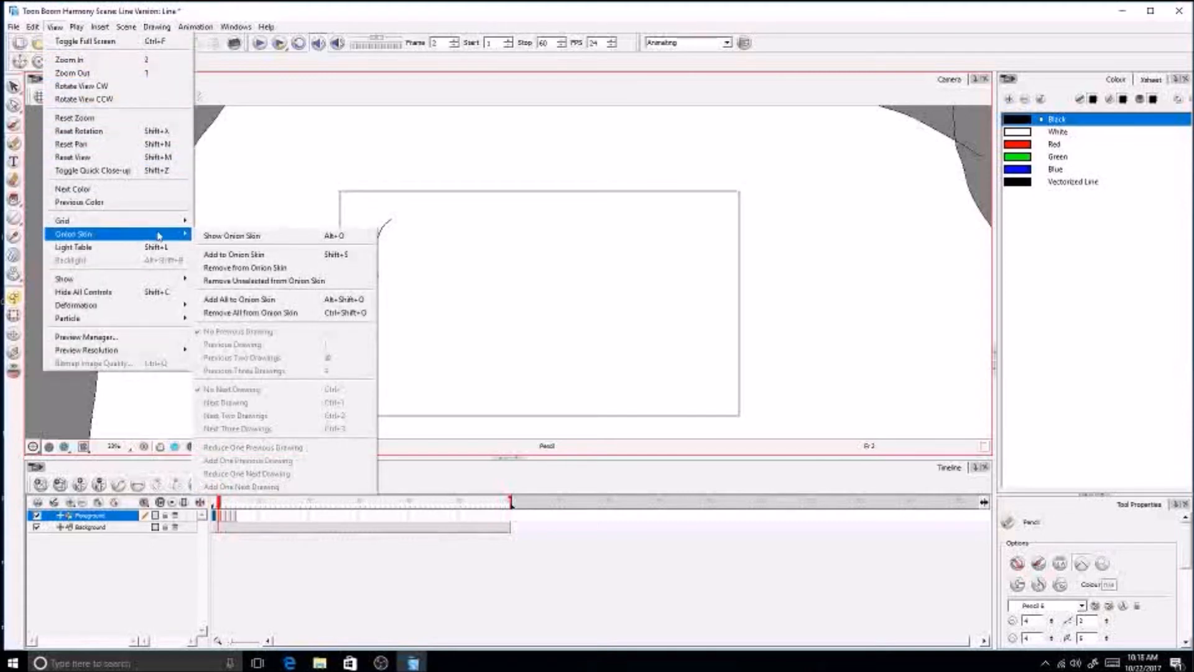
click(232, 236)
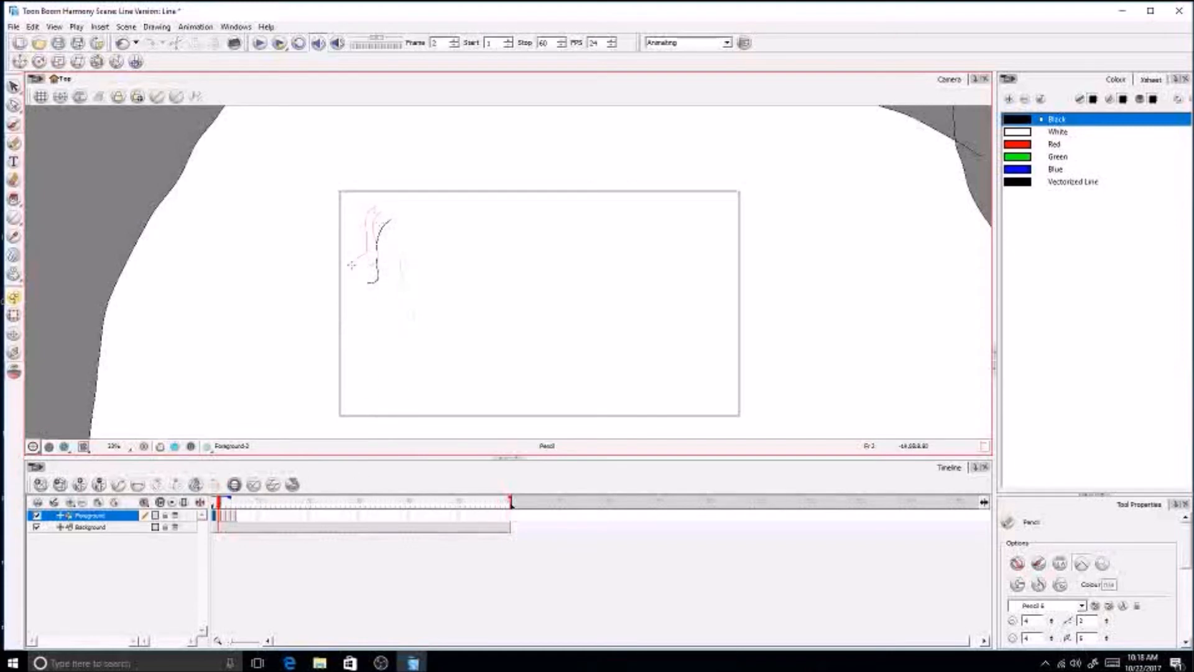
drag(222, 505, 234, 508)
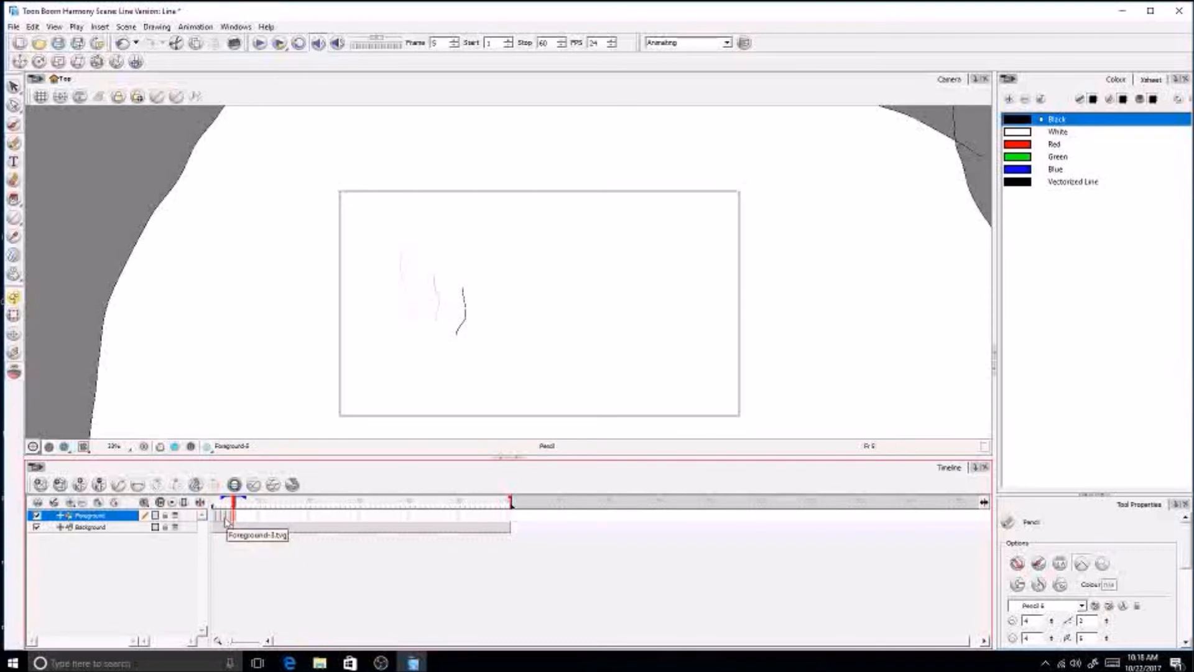
drag(234, 502, 224, 503)
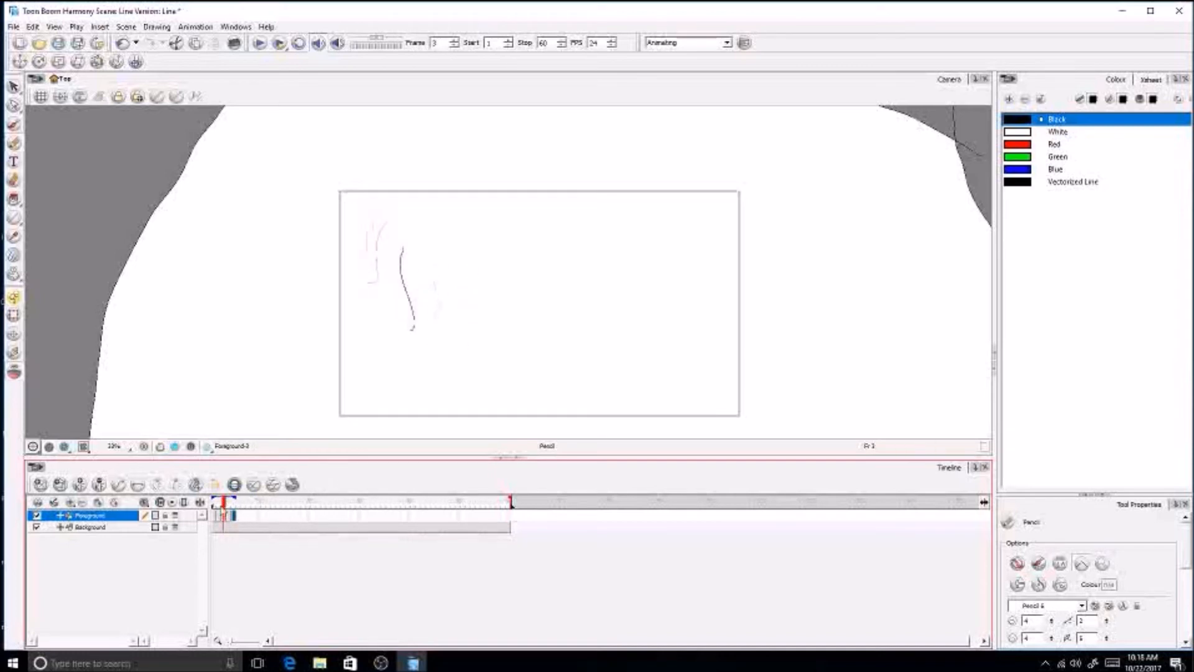
mouse_move(226, 508)
mouse_down()
mouse_move(214, 506)
mouse_move(240, 505)
mouse_move(223, 506)
mouse_up()
drag(225, 505, 237, 513)
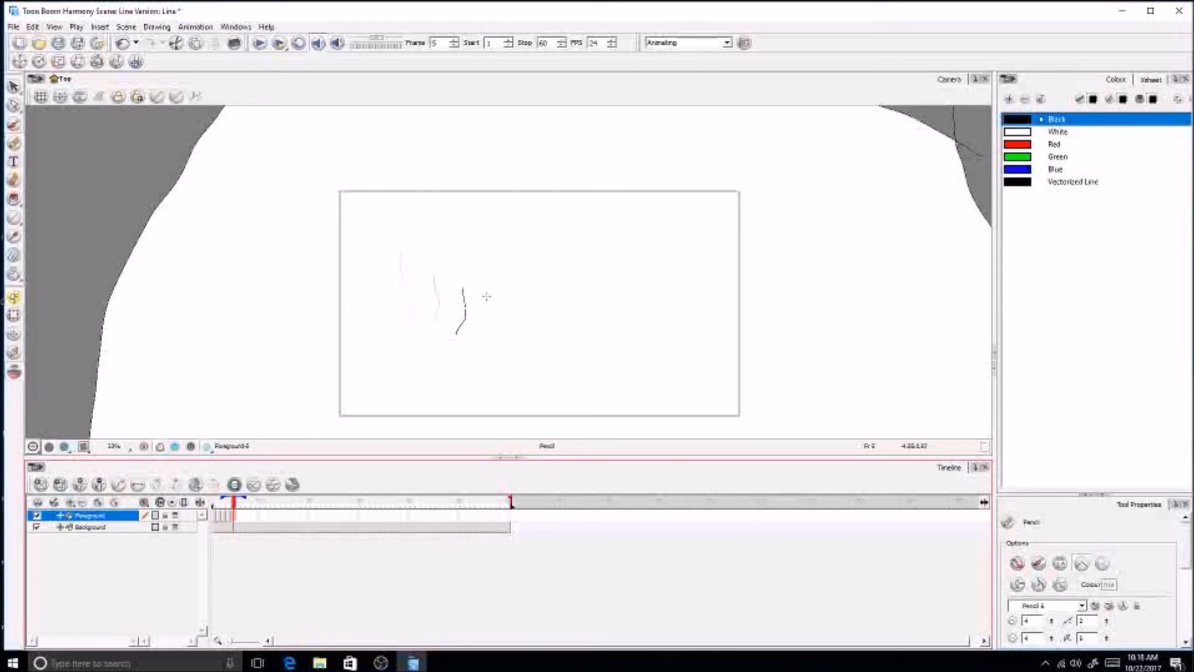
Step: From frame 6 onward, draw one Black pencil line per Foreground frame, advancing it gradually toward the camera frame's right edge
key(.)
drag(482, 291, 481, 346)
key(.)
key(.)
mouse_move(533, 306)
mouse_down()
mouse_move(497, 362)
mouse_move(546, 355)
mouse_move(542, 365)
mouse_up()
key(.)
key(.)
key(.)
mouse_move(571, 328)
mouse_down()
mouse_move(538, 376)
mouse_move(558, 384)
mouse_up()
key(.)
key(.)
mouse_move(596, 339)
mouse_down()
mouse_move(592, 389)
mouse_move(613, 378)
mouse_up()
key(.)
mouse_move(629, 327)
mouse_down()
mouse_move(644, 371)
mouse_move(653, 336)
mouse_move(662, 366)
mouse_move(689, 355)
mouse_up()
key(.)
key(.)
key(period)
drag(677, 312, 700, 333)
Step: Continue drawing one pencil line per Foreground frame, moving it up the camera frame's right side and back left across the upper area
key(period)
mouse_move(674, 292)
mouse_down()
mouse_move(715, 320)
mouse_move(715, 279)
mouse_move(692, 271)
mouse_move(719, 266)
mouse_move(722, 238)
mouse_move(676, 198)
mouse_move(654, 201)
mouse_up()
key(period)
key(period)
key(period)
key(period)
key(period)
key(period)
key(period)
key(period)
key(period)
key(period)
mouse_move(625, 241)
mouse_down()
mouse_move(636, 200)
mouse_move(622, 237)
mouse_move(610, 225)
mouse_move(602, 246)
mouse_move(592, 217)
mouse_move(593, 252)
mouse_move(569, 220)
mouse_move(579, 253)
mouse_move(521, 239)
mouse_up()
Step: Draw further pencil lines frame by frame on the Foreground layer, carrying the motion down through the left-centre of the camera frame
key(period)
key(period)
key(period)
key(period)
key(period)
key(period)
key(period)
drag(537, 290, 495, 253)
key(period)
key(period)
drag(495, 310, 483, 273)
key(period)
key(period)
key(period)
mouse_move(477, 320)
mouse_down()
mouse_move(465, 289)
mouse_move(455, 311)
mouse_move(414, 310)
mouse_up()
key(period)
Step: Draw the remaining Foreground pencil lines up to frame 60, moving along the camera frame's lower edge into its lower-right corner
key(period)
mouse_move(459, 356)
mouse_down()
mouse_move(395, 352)
mouse_move(455, 408)
mouse_up()
key(period)
key(period)
key(period)
key(period)
key(period)
mouse_move(501, 363)
mouse_down()
mouse_move(489, 381)
mouse_move(518, 413)
mouse_up()
key(period)
key(period)
mouse_move(550, 361)
mouse_down()
mouse_move(537, 403)
mouse_move(573, 404)
mouse_up()
key(period)
key(period)
key(period)
key(period)
mouse_move(603, 362)
mouse_down()
mouse_move(597, 389)
mouse_move(622, 407)
mouse_up()
key(period)
key(period)
key(period)
mouse_move(654, 356)
mouse_down()
mouse_move(637, 405)
mouse_move(665, 400)
mouse_up()
key(period)
key(period)
key(period)
mouse_move(688, 356)
mouse_down()
mouse_move(681, 398)
mouse_move(716, 393)
mouse_up()
key(period)
key(period)
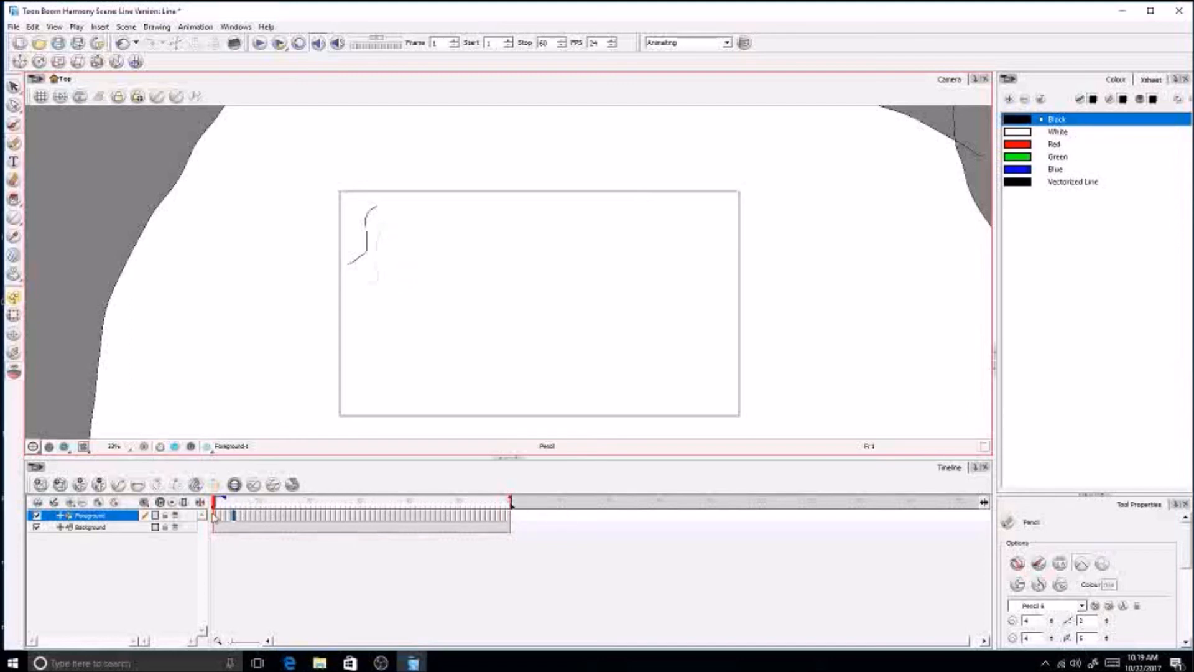
Step: Turn off the onion skin and play the line animation through to frame 60 twice
click(54, 26)
mouse_move(118, 241)
click(218, 236)
click(260, 42)
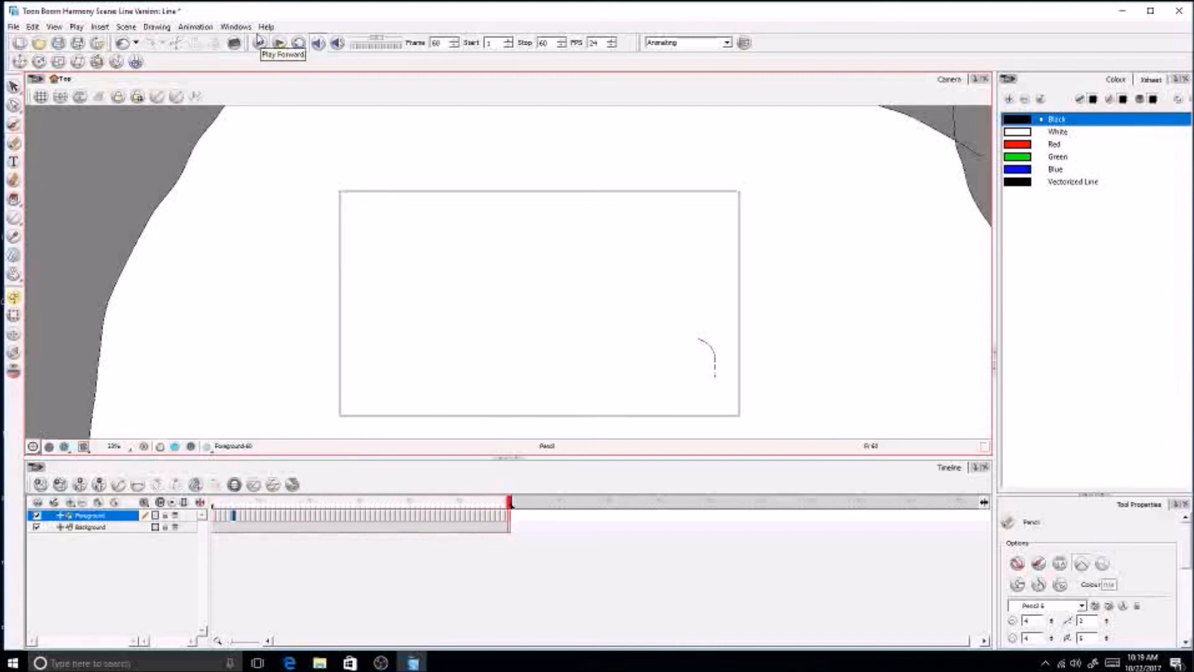
click(259, 42)
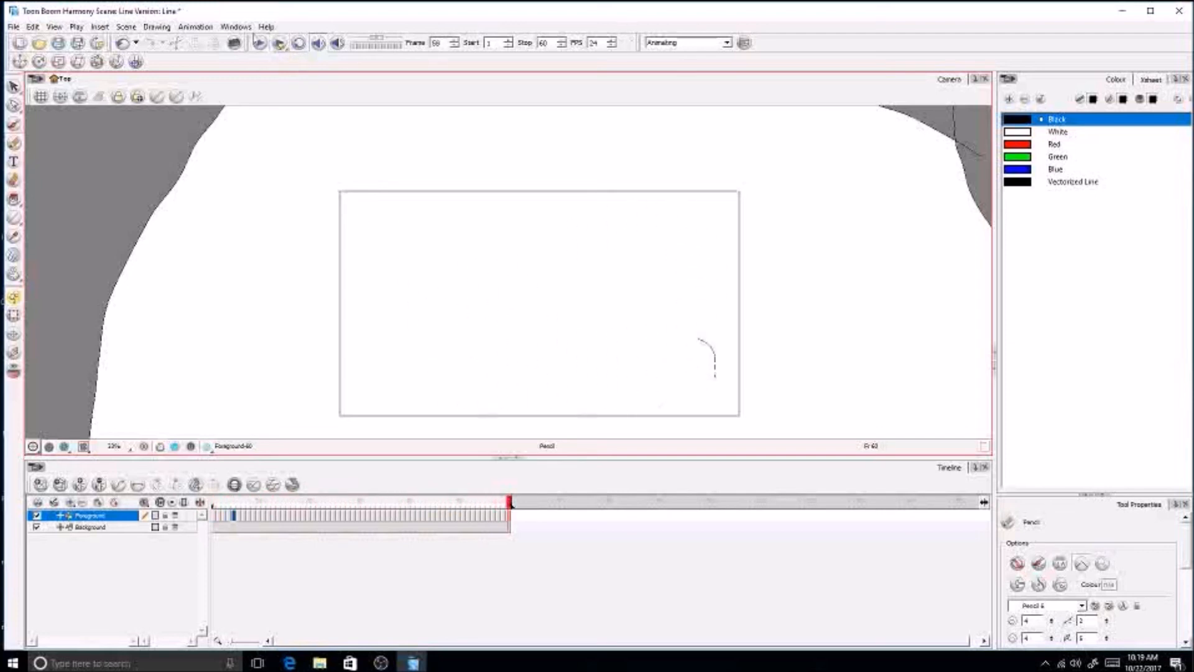
Step: Export frames 1 to 60 as the QuickTime movie line.mov at the scene resolution, overwriting the existing file
click(13, 27)
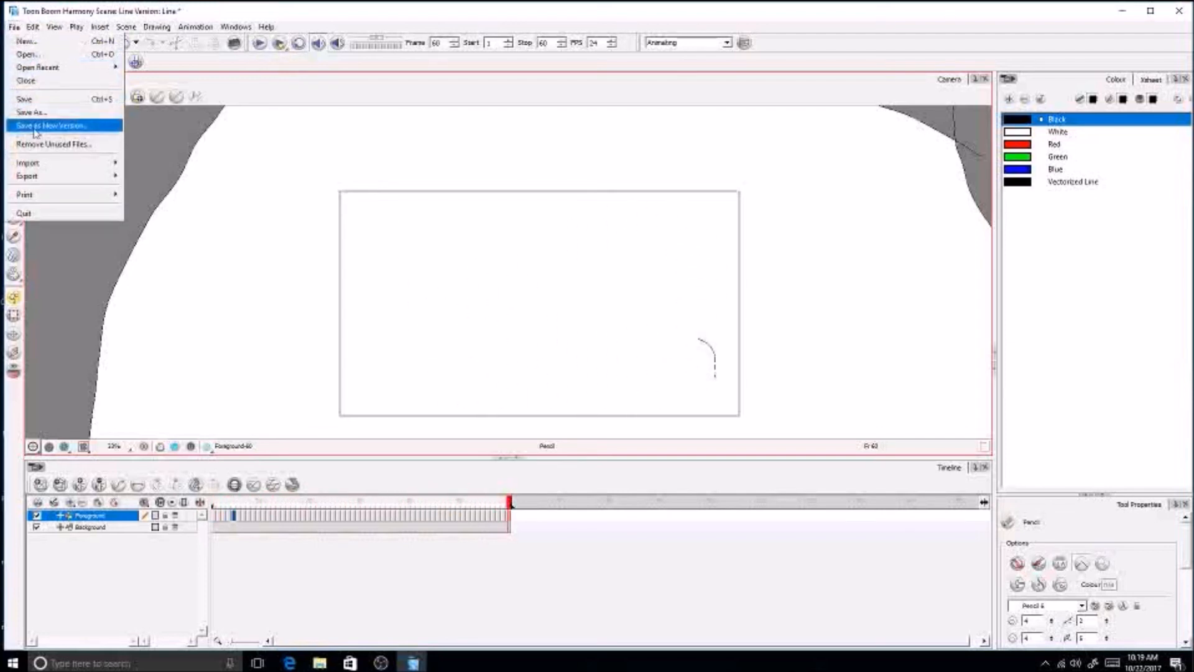
mouse_move(48, 178)
click(150, 192)
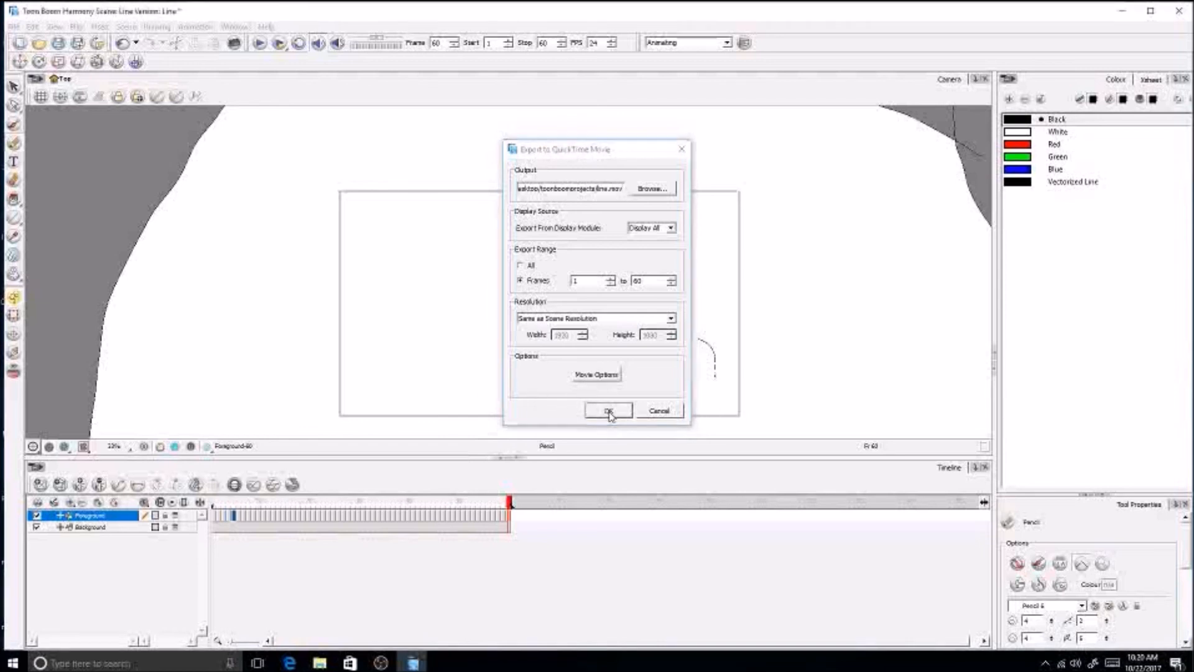
click(610, 412)
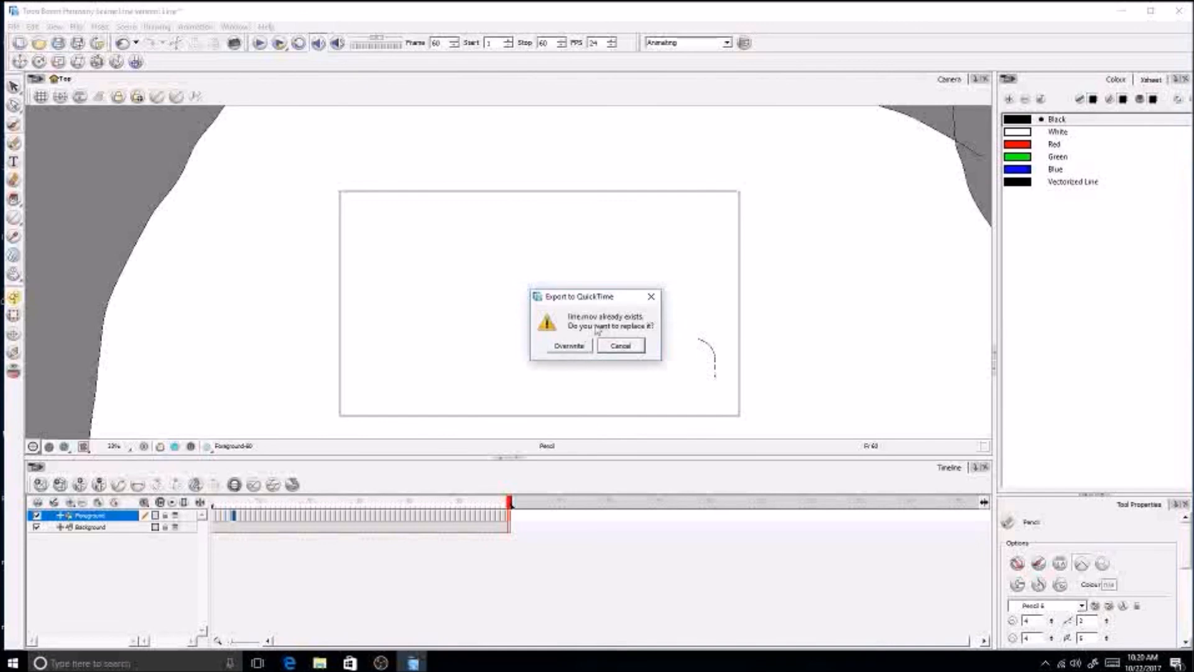
click(568, 346)
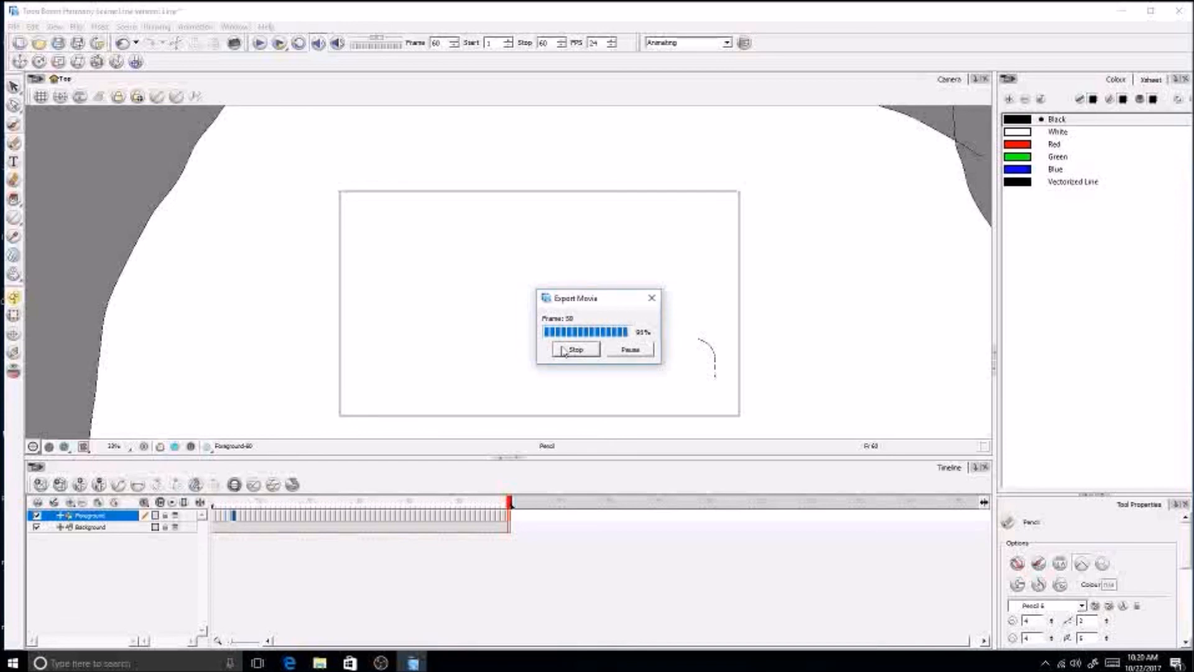
Step: Switch to File Explorer, open line.mov from the toonboomprojects folder with QuickTime Player, and play the movie
click(320, 664)
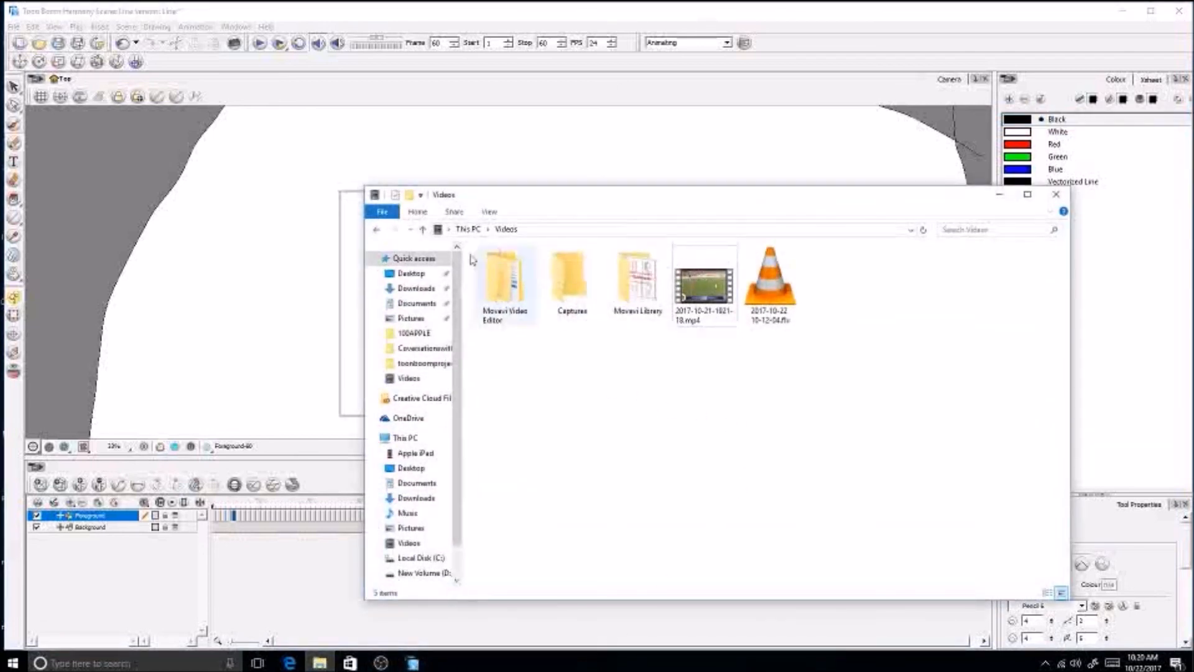
click(424, 363)
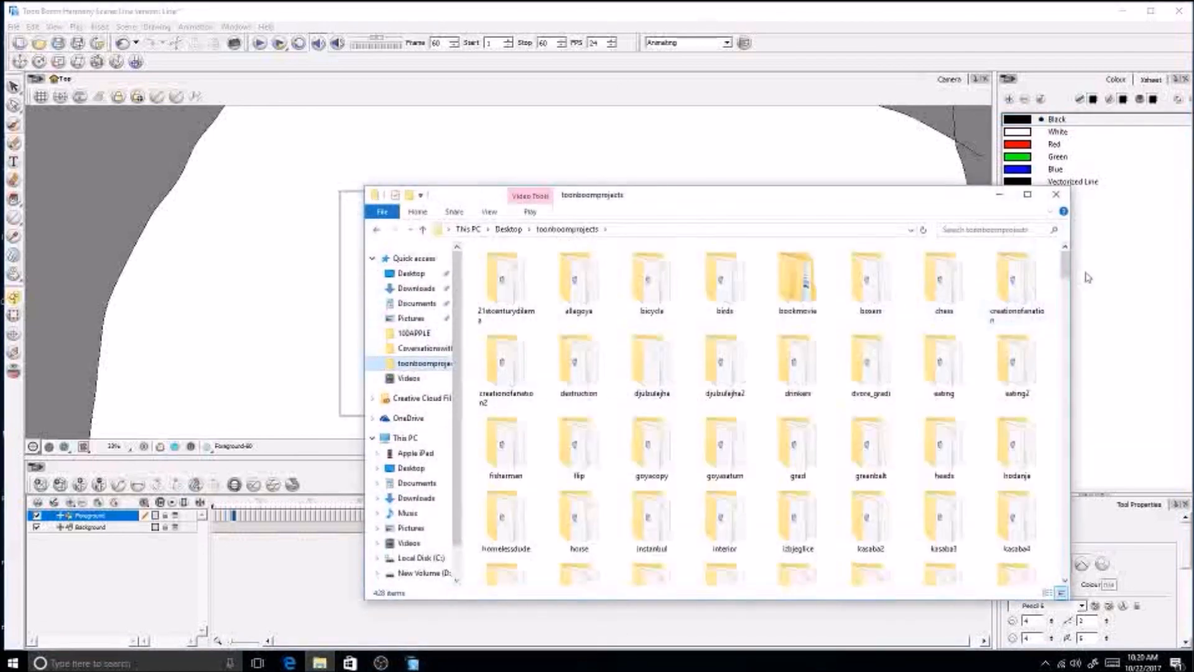
drag(1066, 269, 1085, 416)
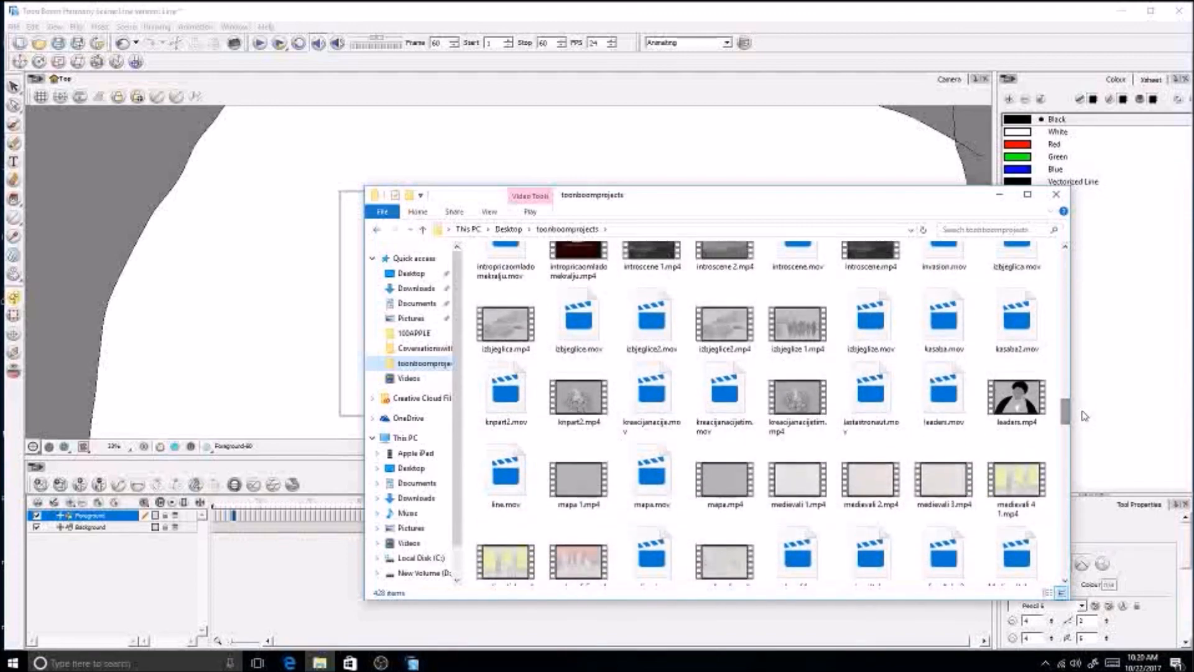
right_click(503, 484)
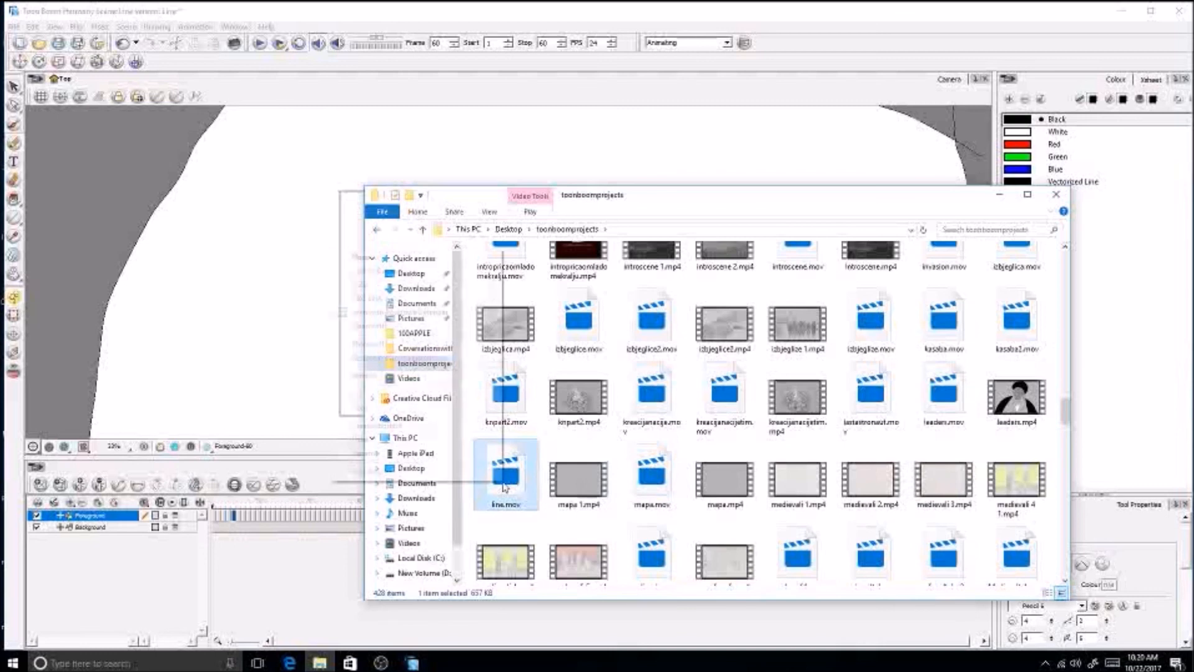
mouse_move(368, 328)
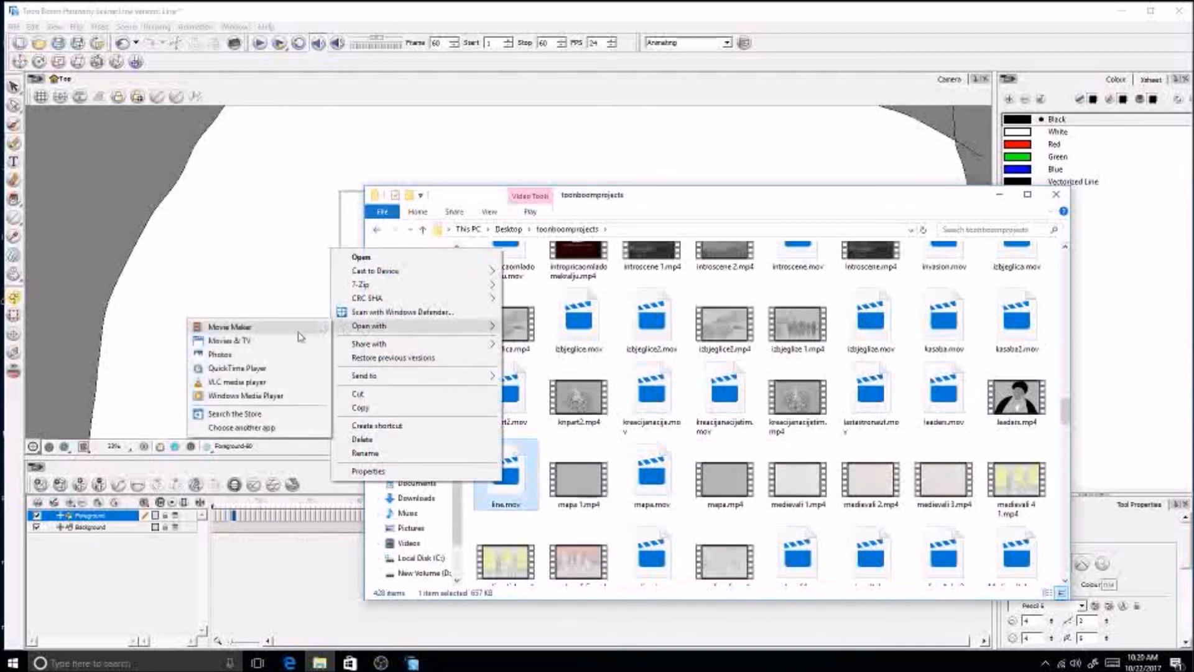
click(254, 369)
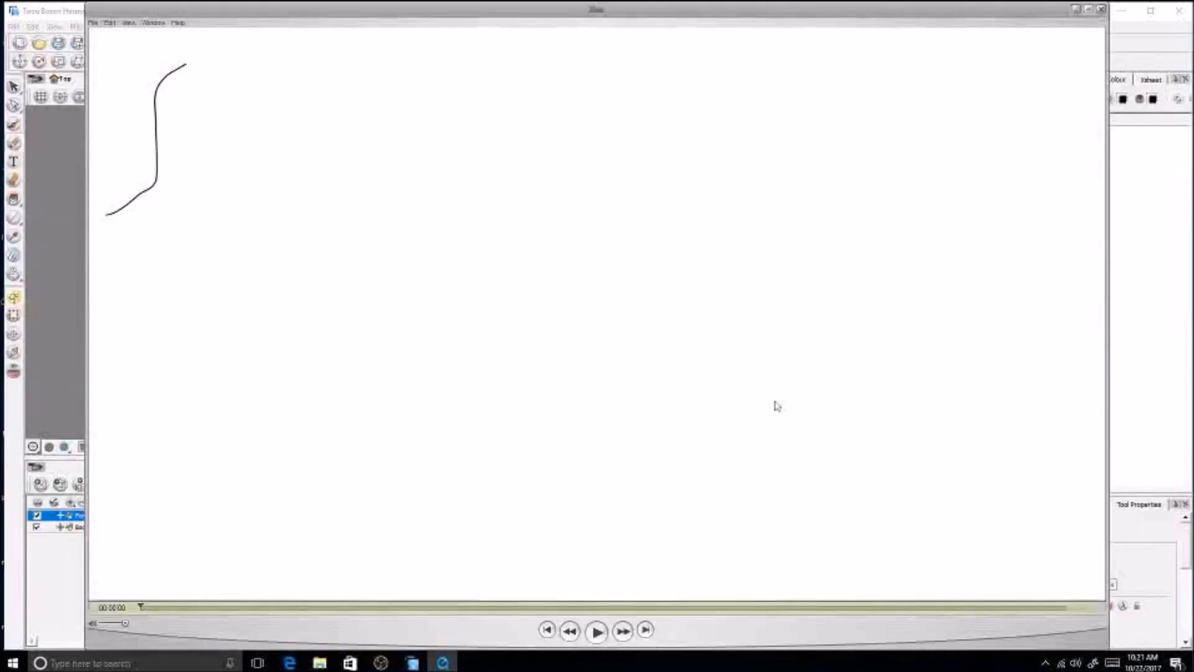
click(597, 631)
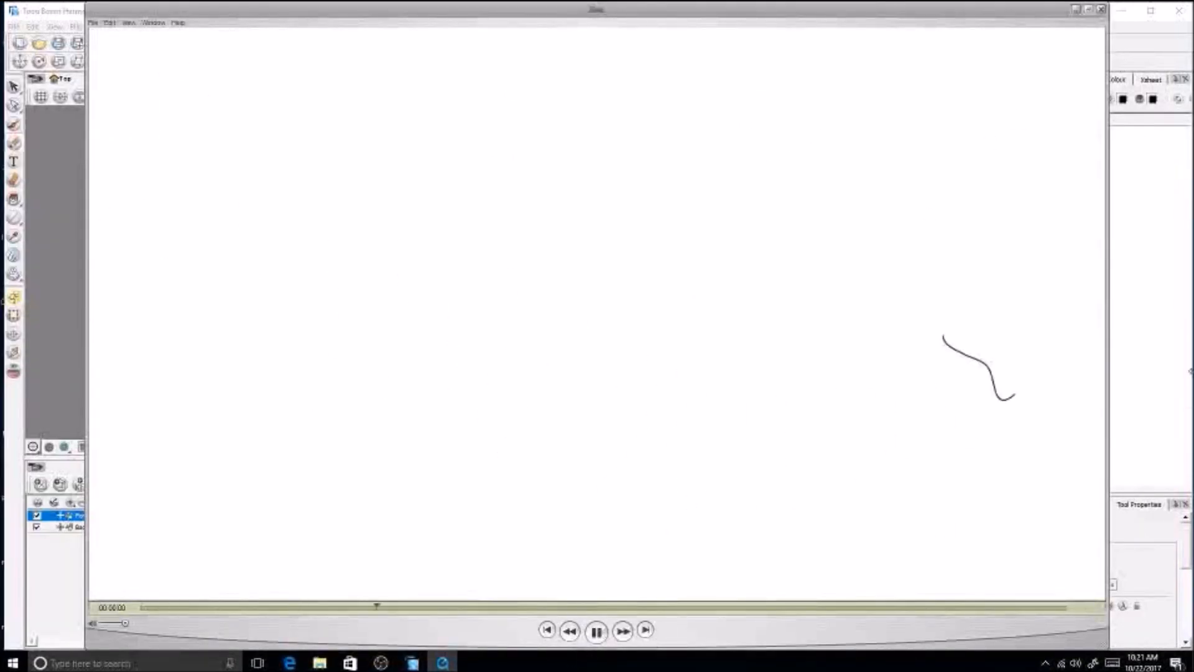